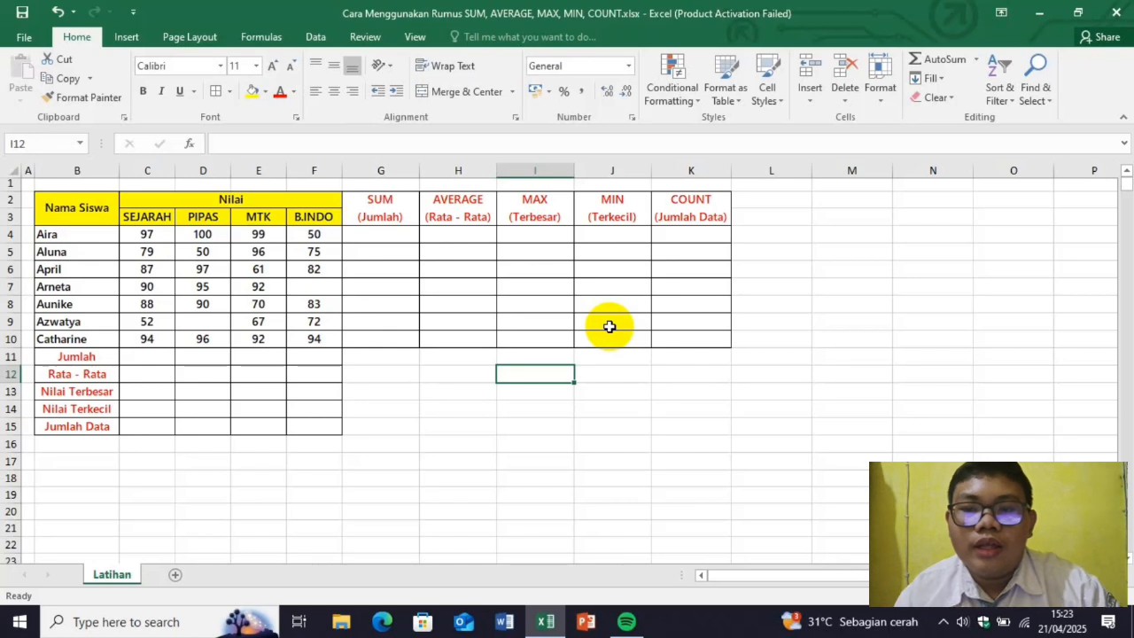
Enter =SUM(C4:F4) in G4 to total the first student's four subject scores
{"action": "left_click", "coordinate": [394, 236]}
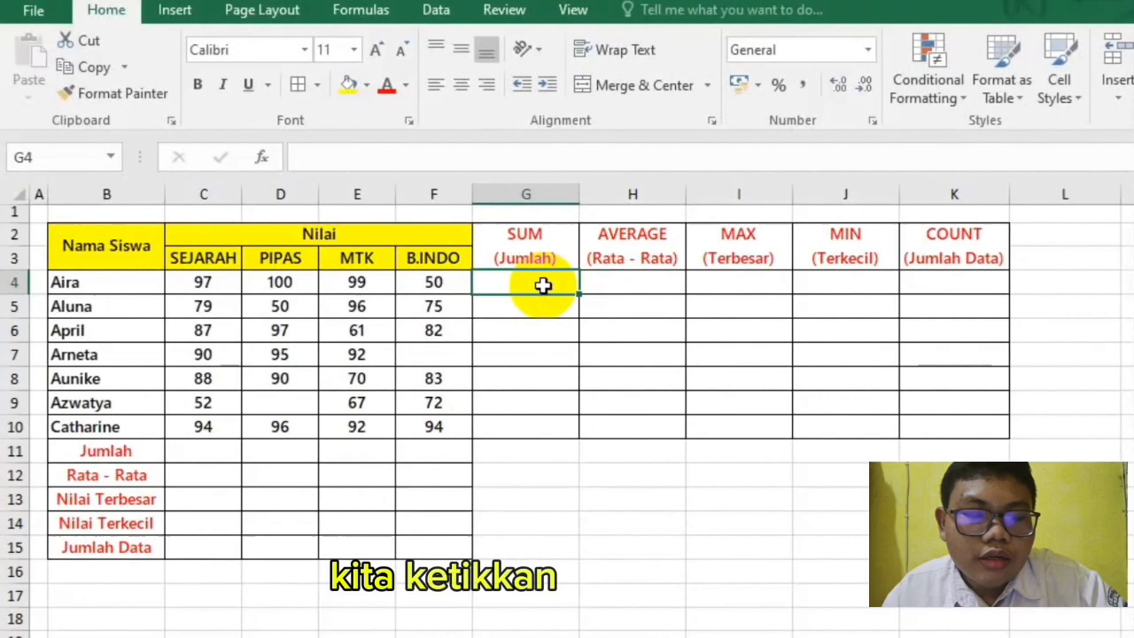
{"action": "type", "text": "="}
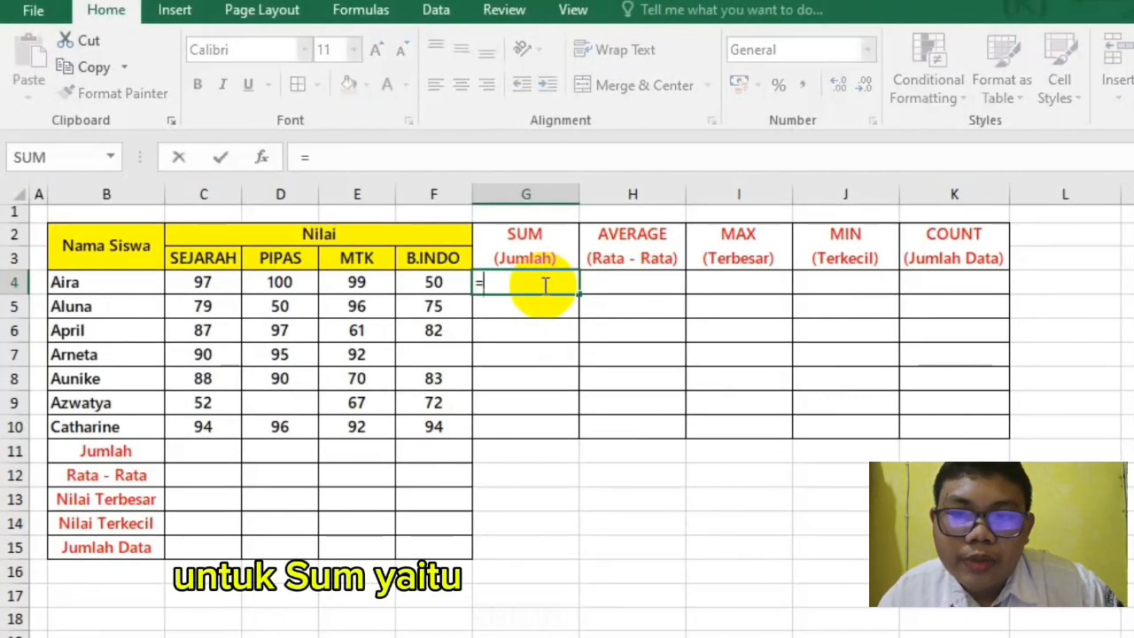
{"action": "type", "text": "SUM"}
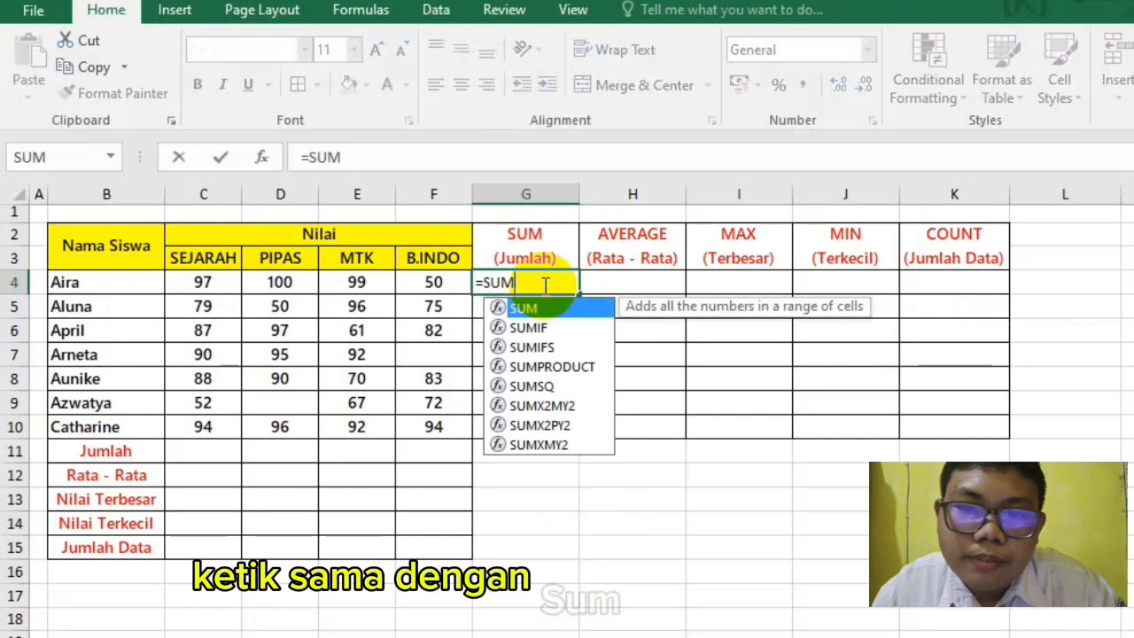
{"action": "type", "text": "("}
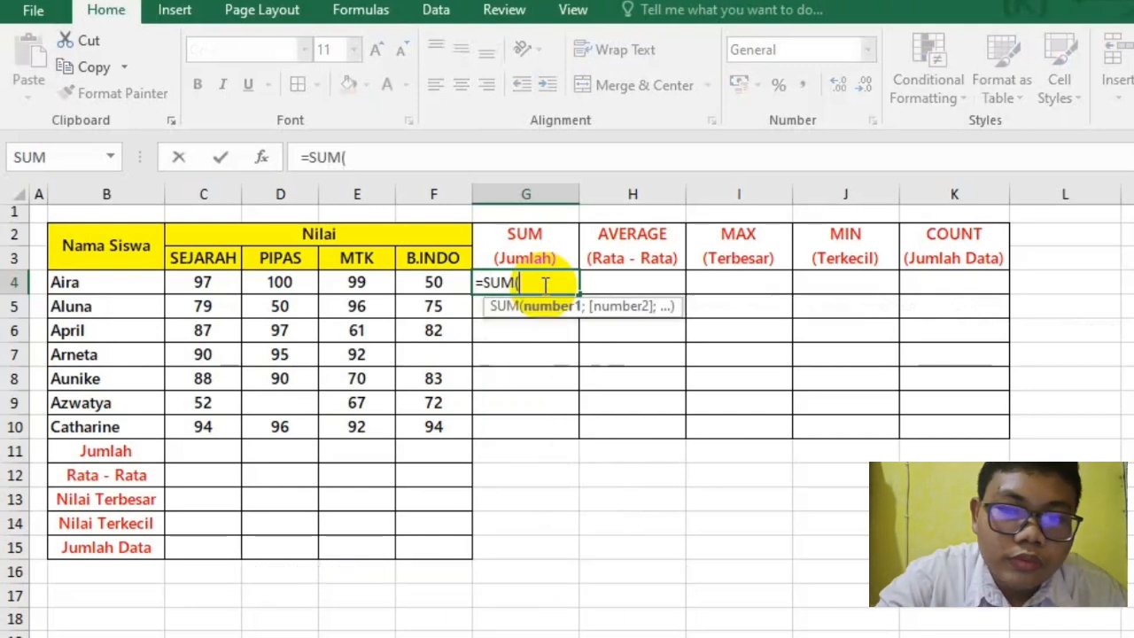
{"action": "left_click", "coordinate": [204, 284]}
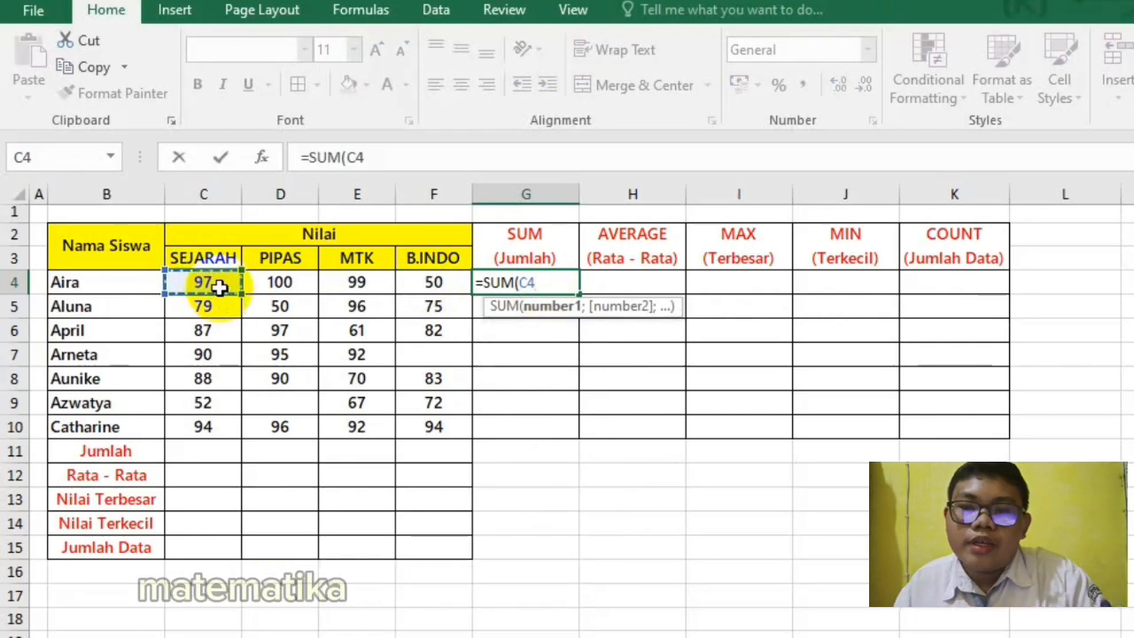
{"action": "left_click_drag", "start_coordinate": [241, 294], "coordinate": [465, 294]}
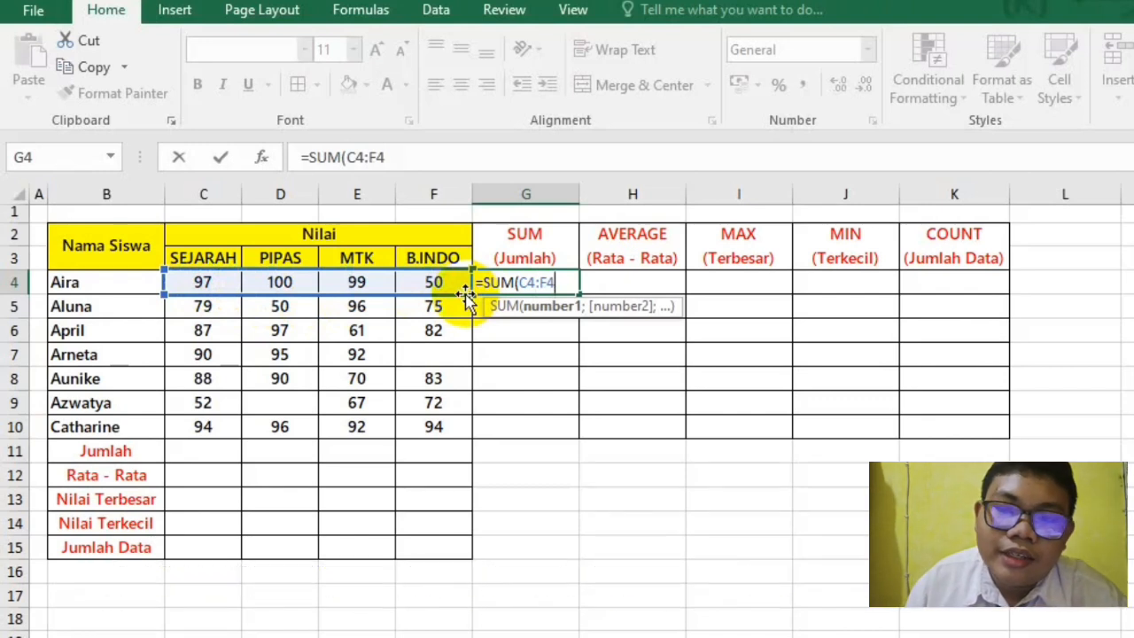
{"action": "type", "text": ")"}
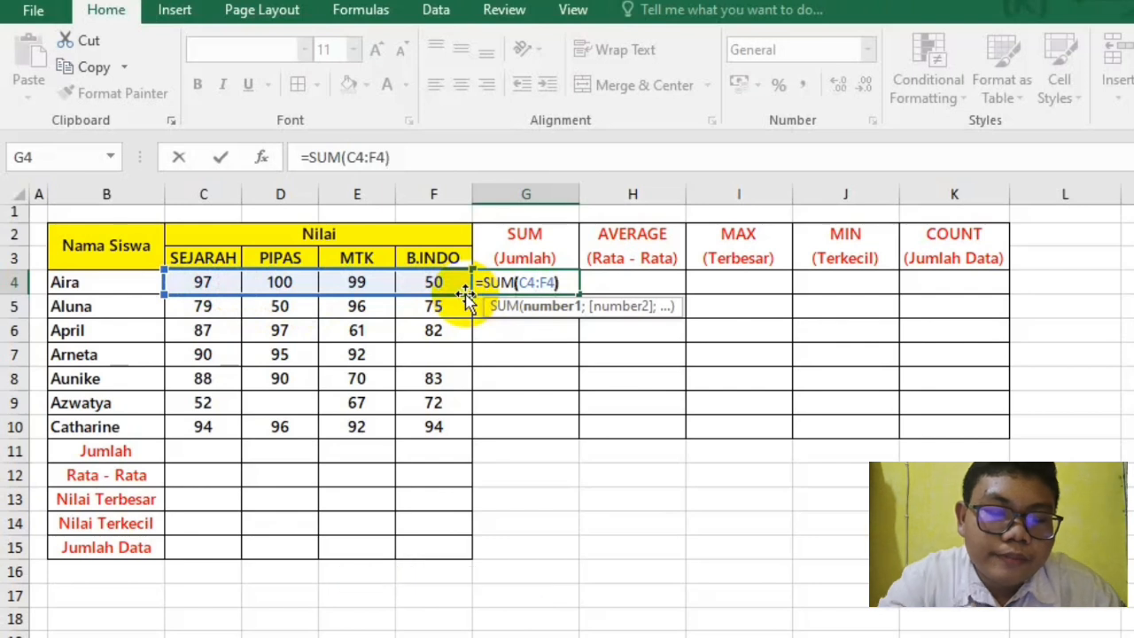
{"action": "key", "text": "Return"}
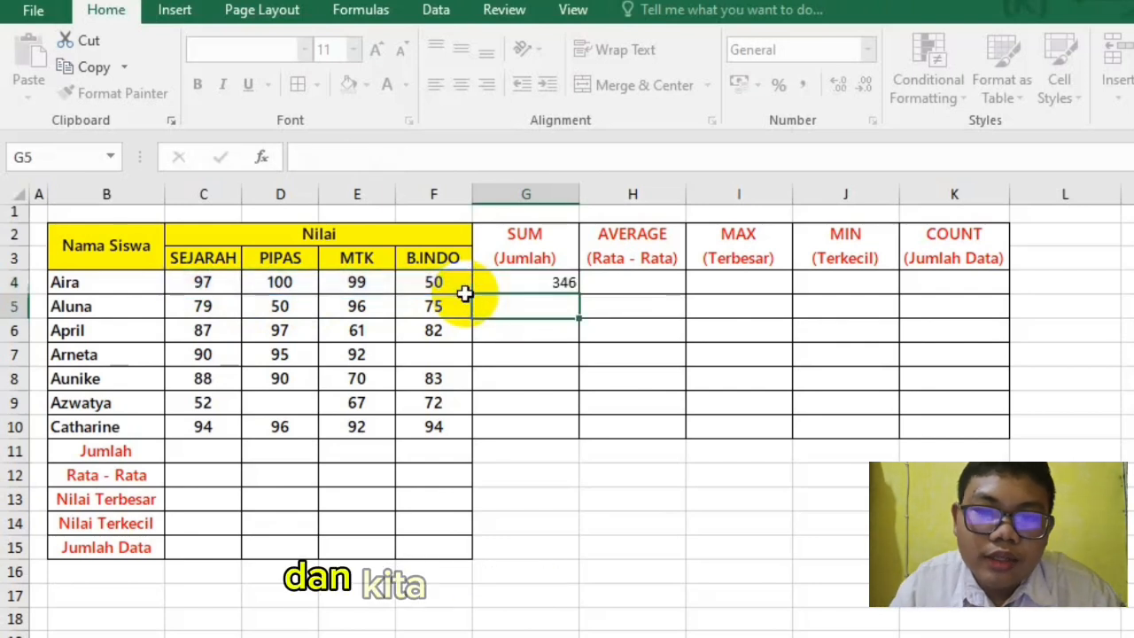
Fill the SUM formula from G4 down to G10 and check the formulas in G4 and G5
{"action": "left_click", "coordinate": [520, 283]}
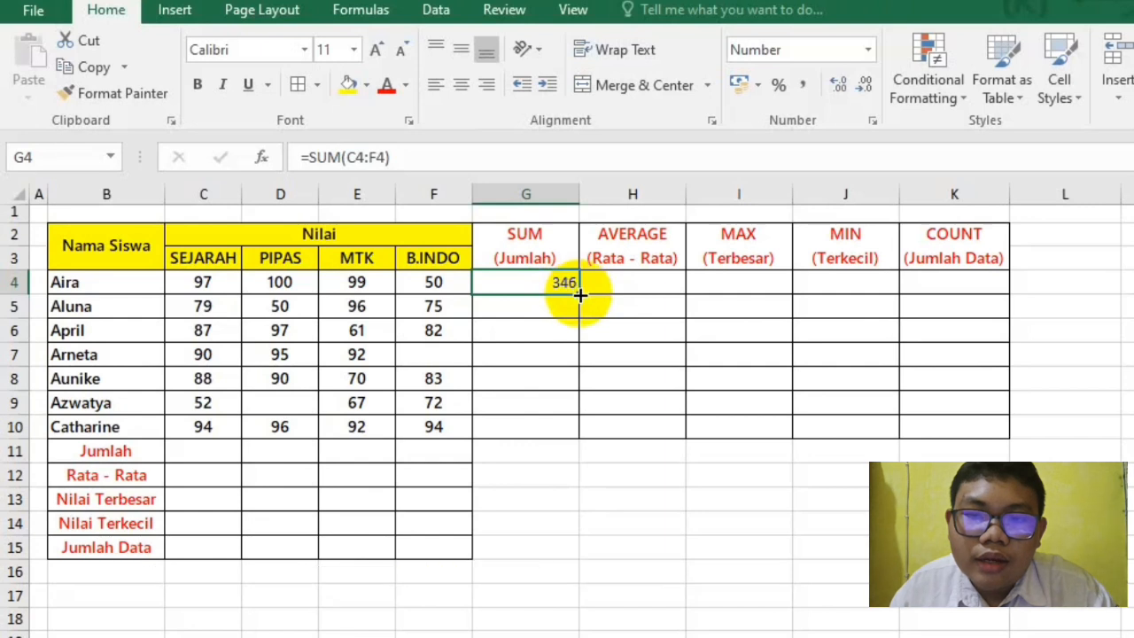
{"action": "left_click_drag", "start_coordinate": [579, 295], "coordinate": [585, 435]}
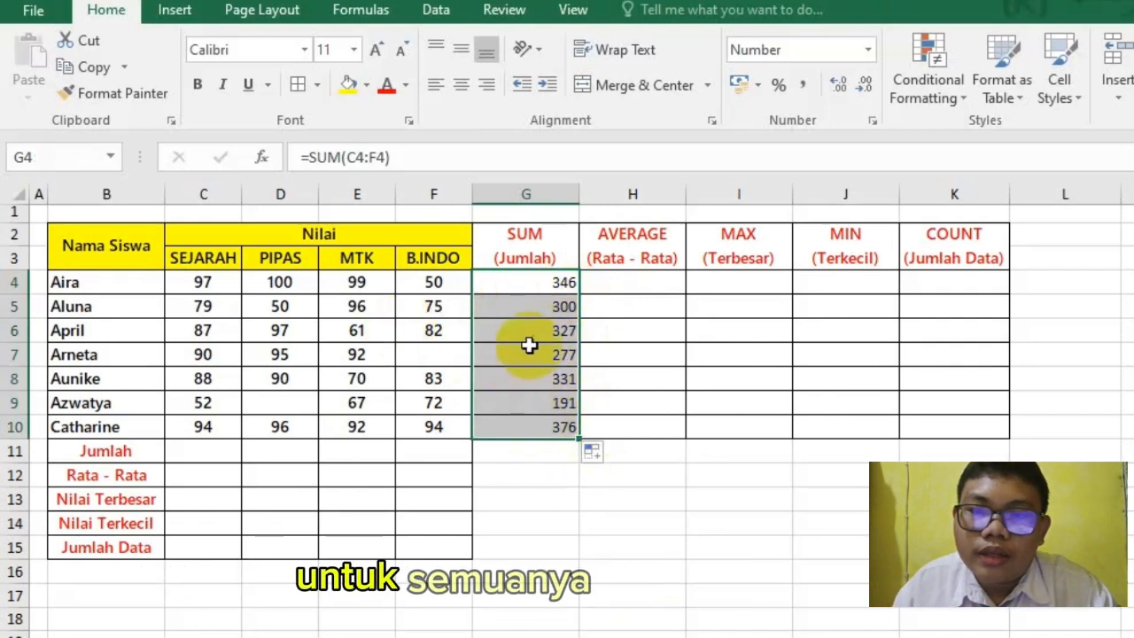
{"action": "left_click", "coordinate": [533, 282]}
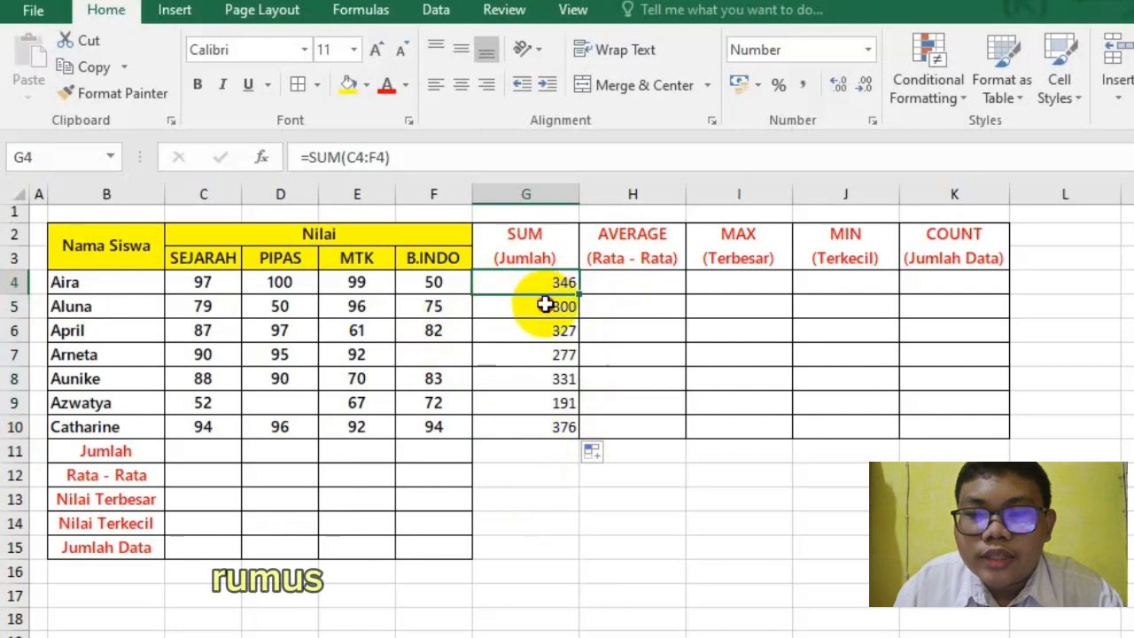
{"action": "left_click", "coordinate": [545, 304]}
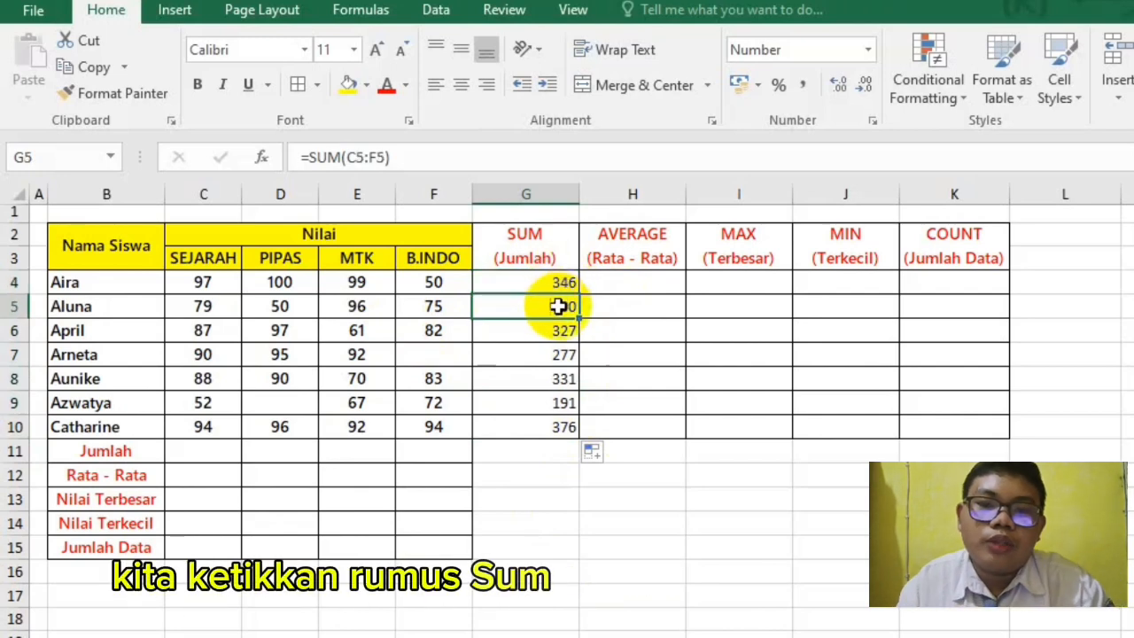
Enter =AVERAGE(C4:F4) in H4 to average the first student's four subject scores
{"action": "left_click", "coordinate": [613, 283]}
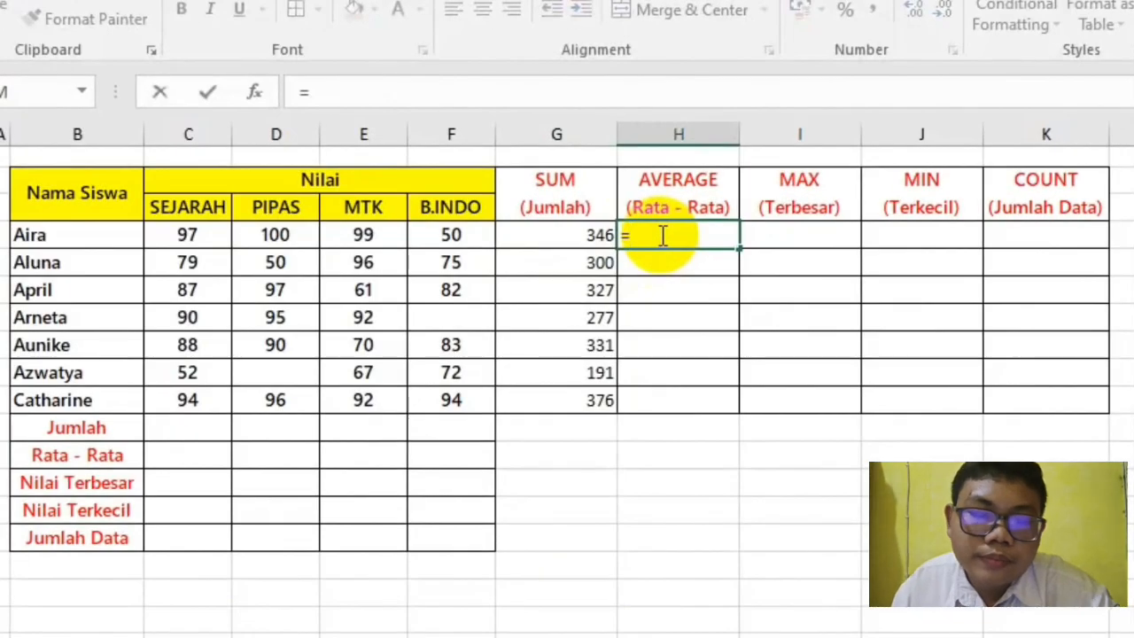
{"action": "type", "text": "AVERAGE"}
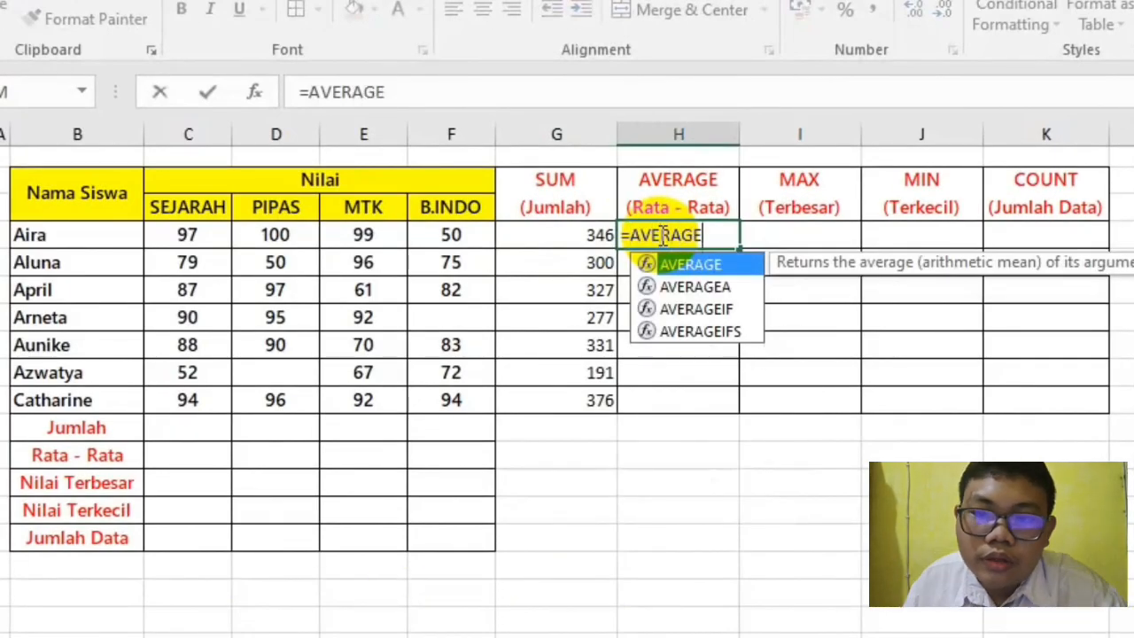
{"action": "type", "text": "("}
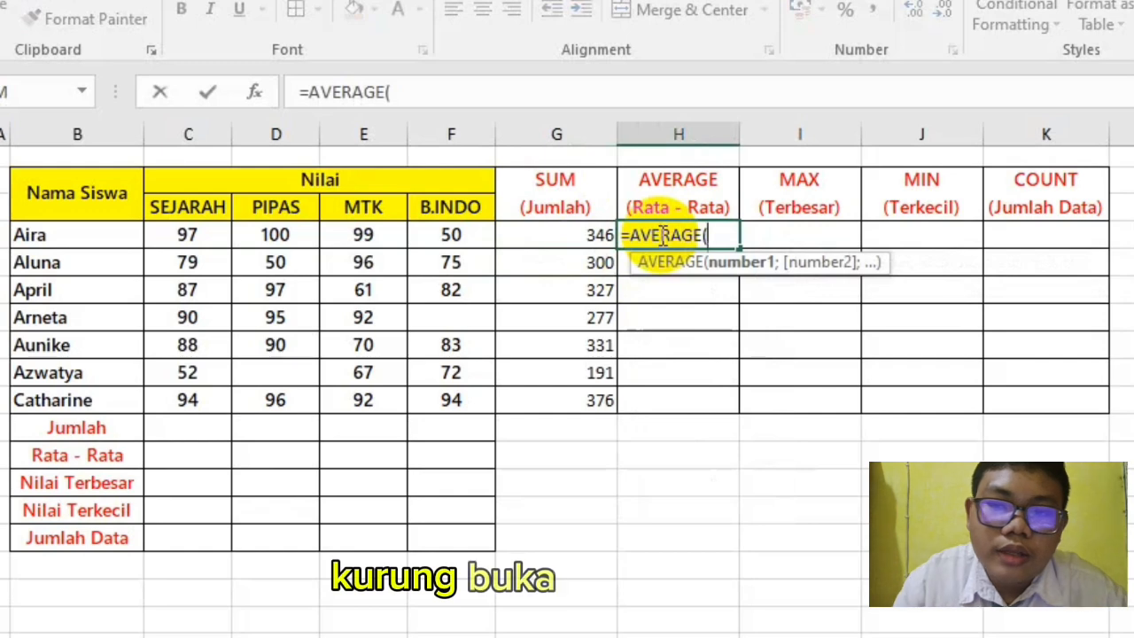
{"action": "left_click", "coordinate": [200, 232]}
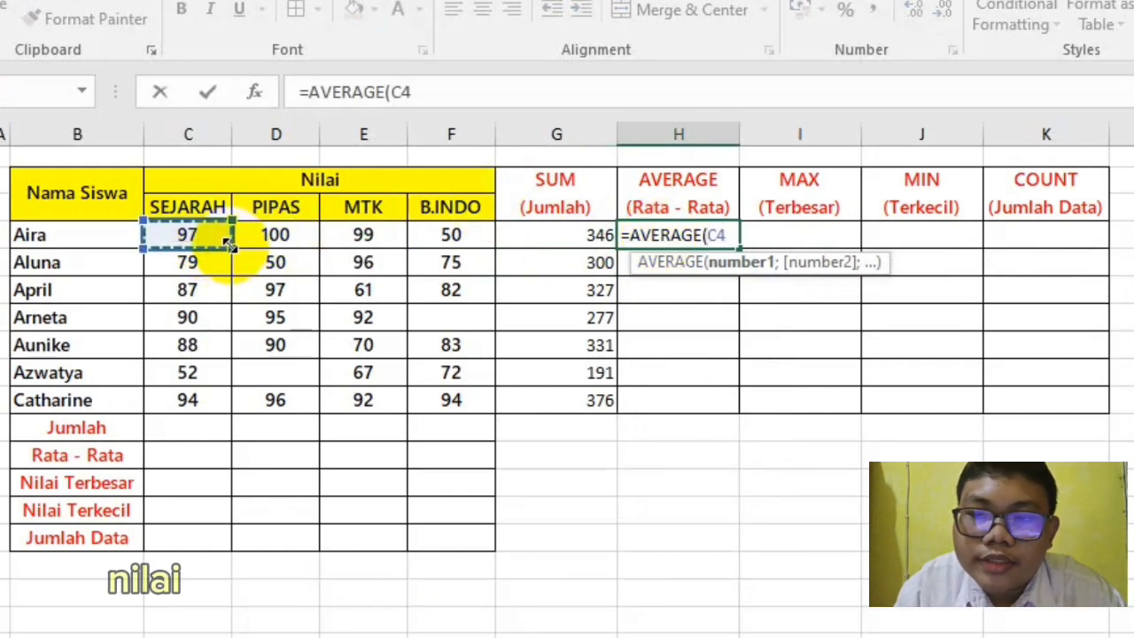
{"action": "left_click_drag", "start_coordinate": [228, 249], "coordinate": [470, 237]}
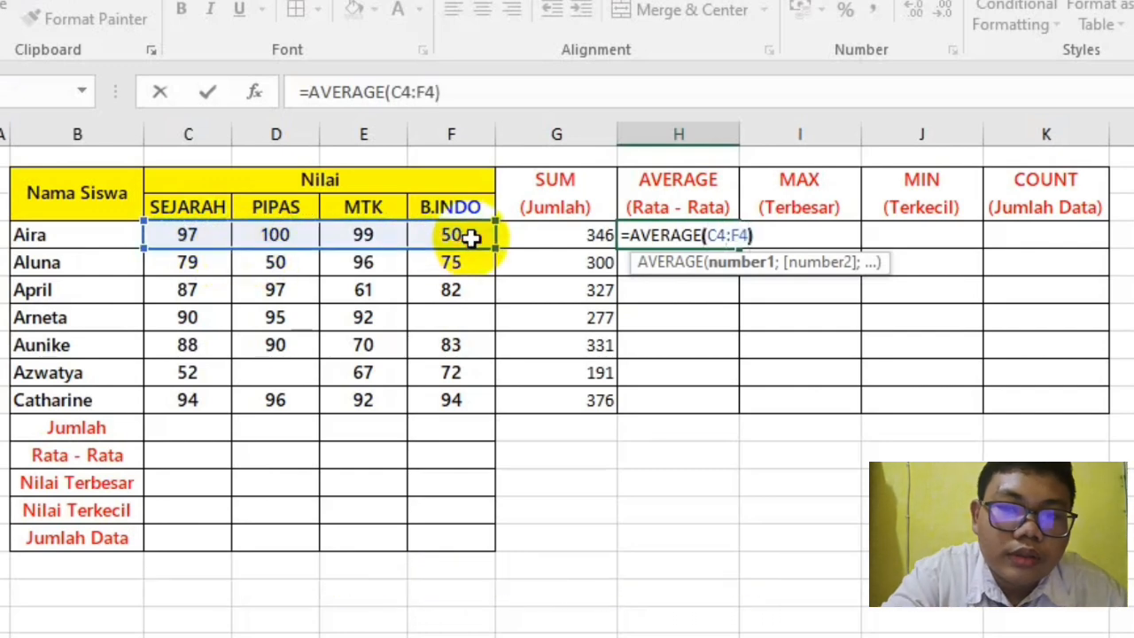
{"action": "key", "text": "Return"}
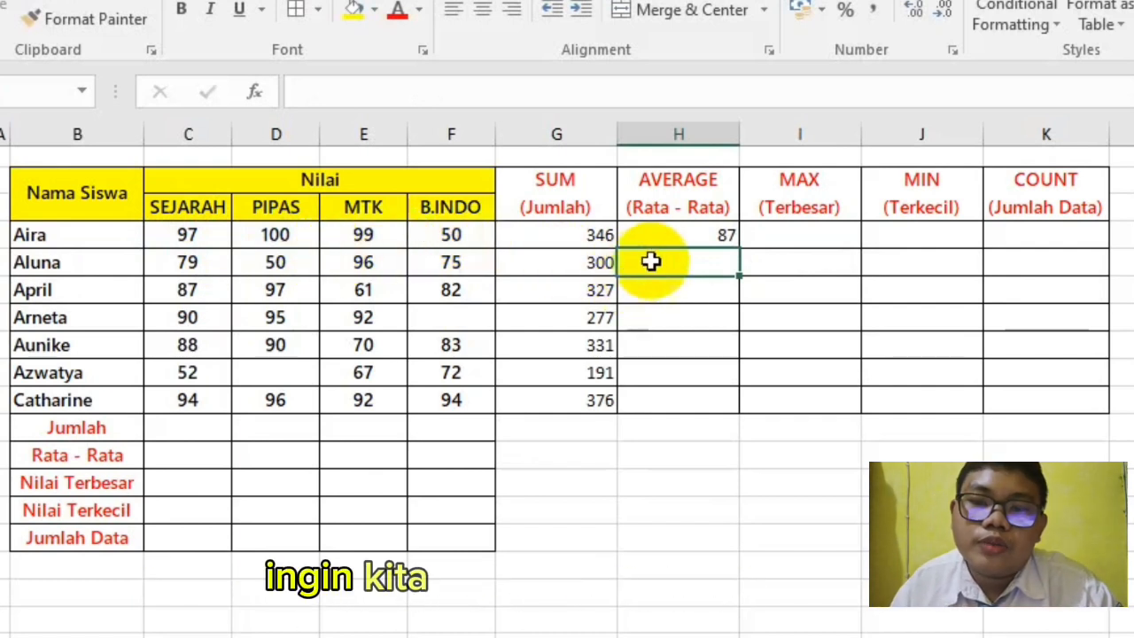
Fill the AVERAGE formula from H4 down to H10 for the remaining students
{"action": "left_click", "coordinate": [697, 239]}
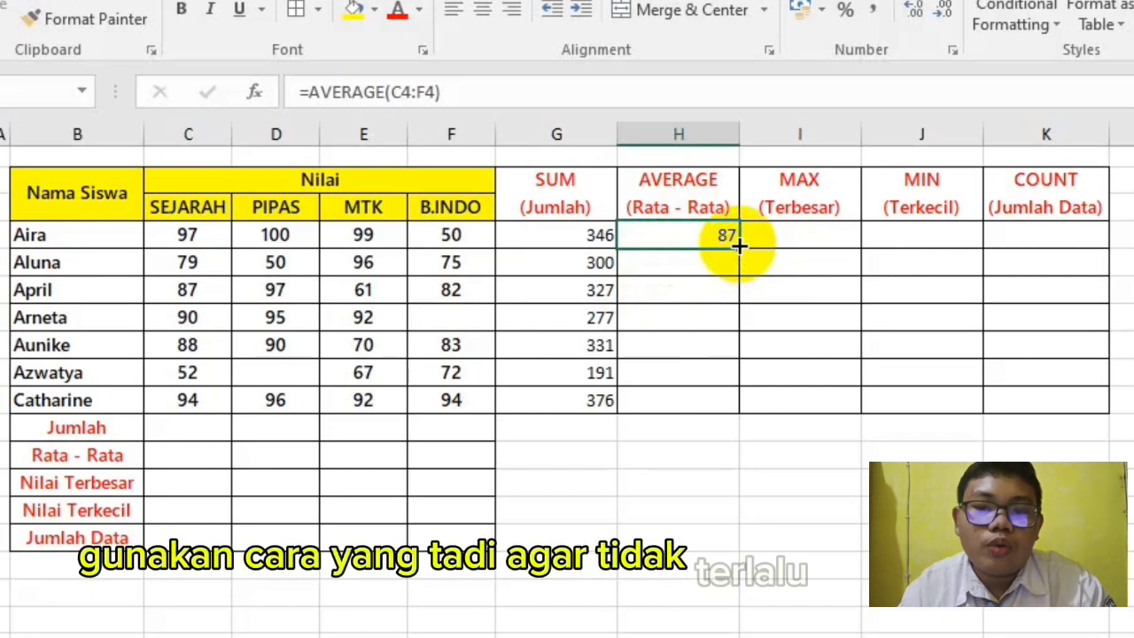
{"action": "left_click_drag", "start_coordinate": [739, 246], "coordinate": [747, 410]}
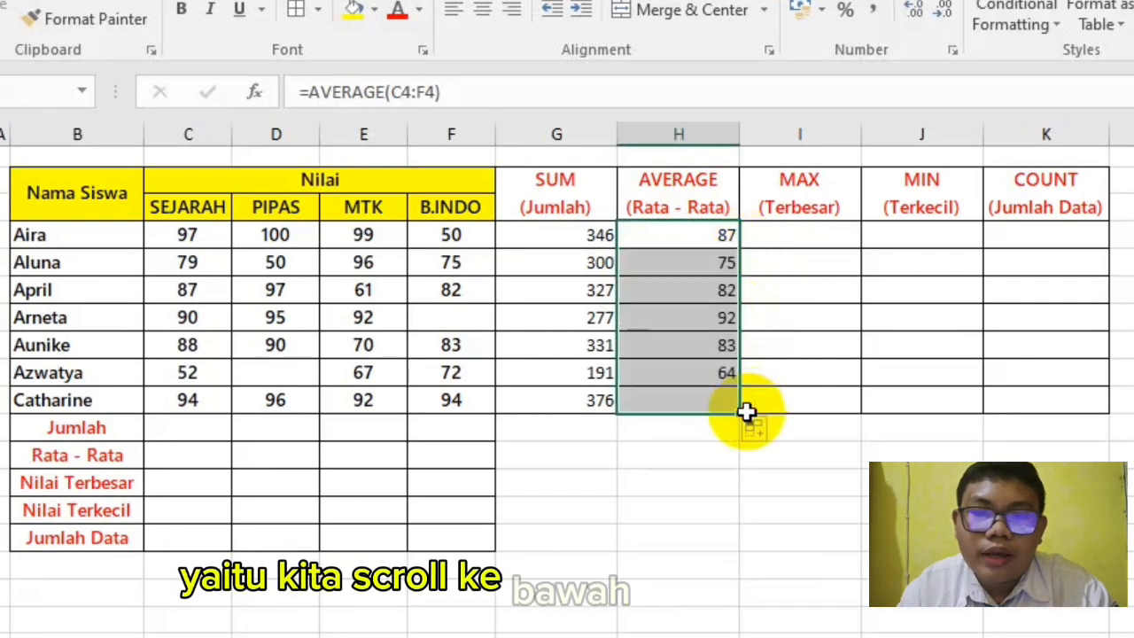
{"action": "left_click", "coordinate": [752, 295]}
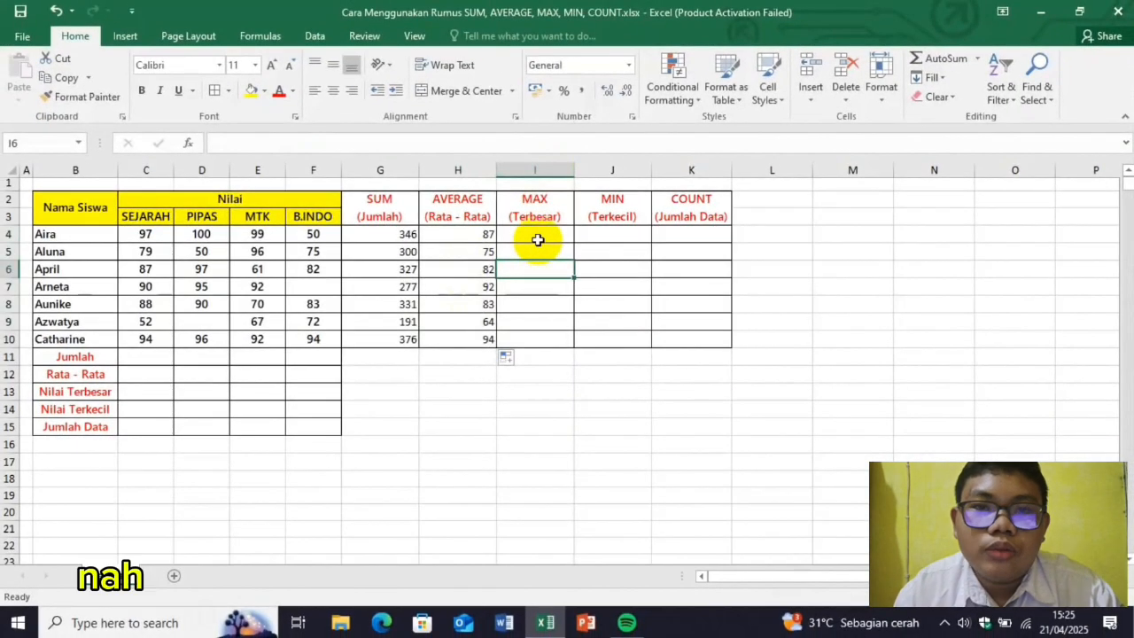
Enter =MAX(C4:F4) in I4 for the first student's highest score and fill the formula down to I10
{"action": "left_click", "coordinate": [538, 240]}
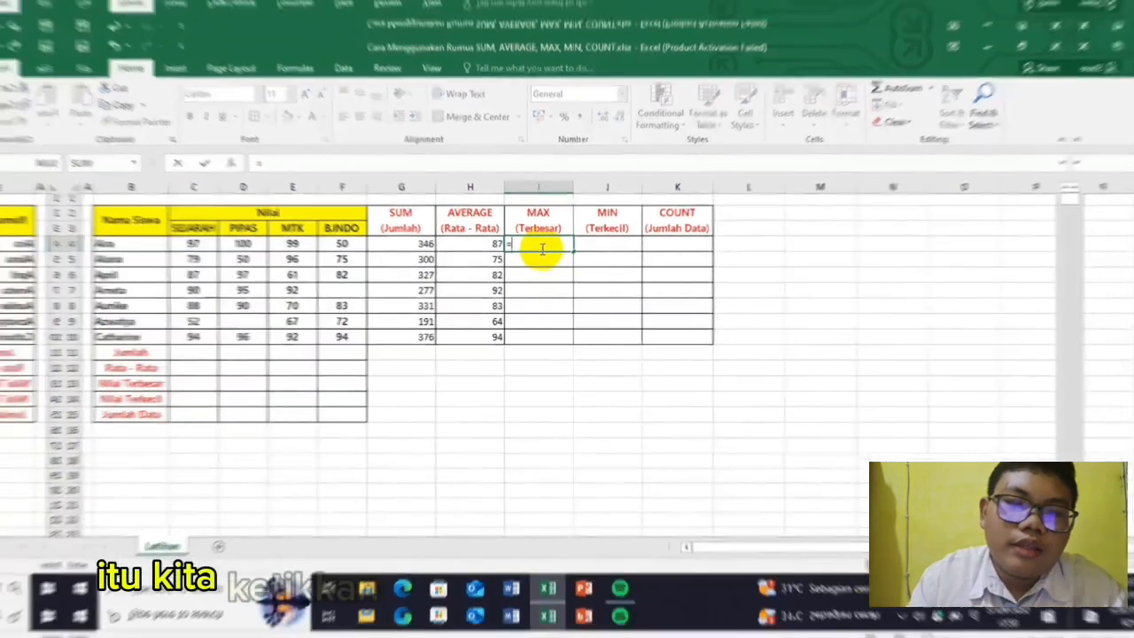
{"action": "type", "text": "M"}
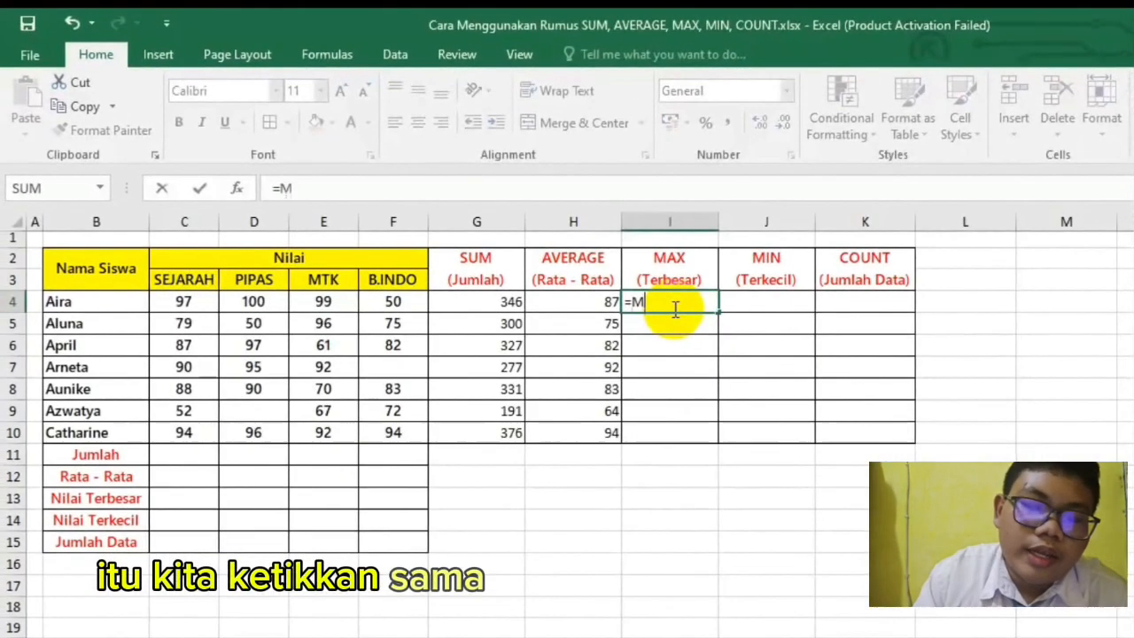
{"action": "type", "text": "AX"}
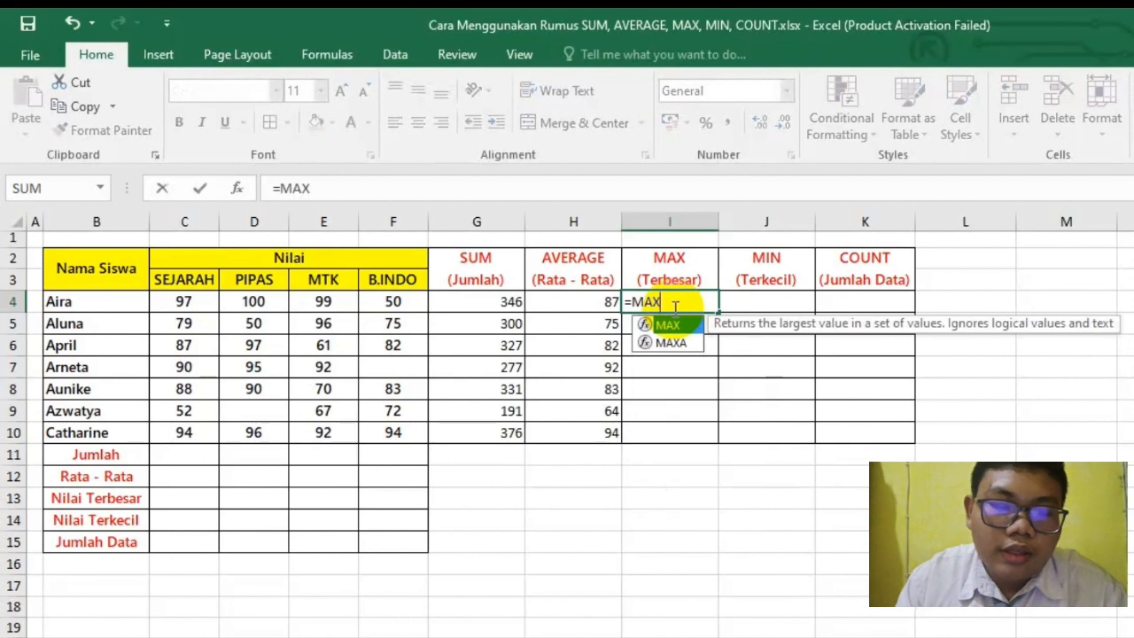
{"action": "type", "text": "("}
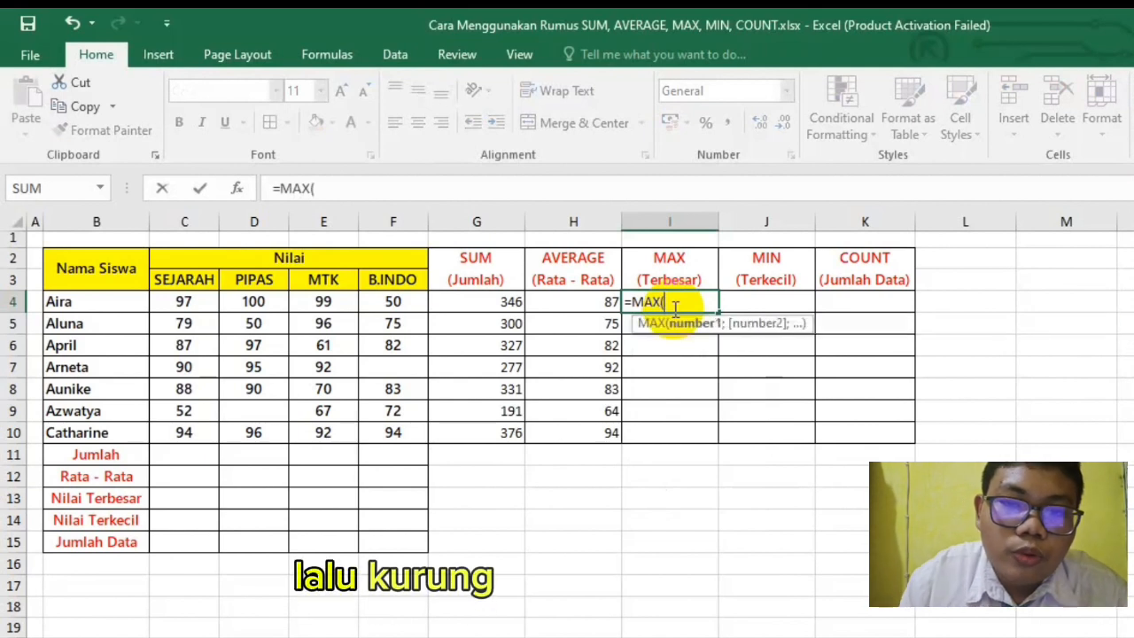
{"action": "left_click", "coordinate": [192, 302]}
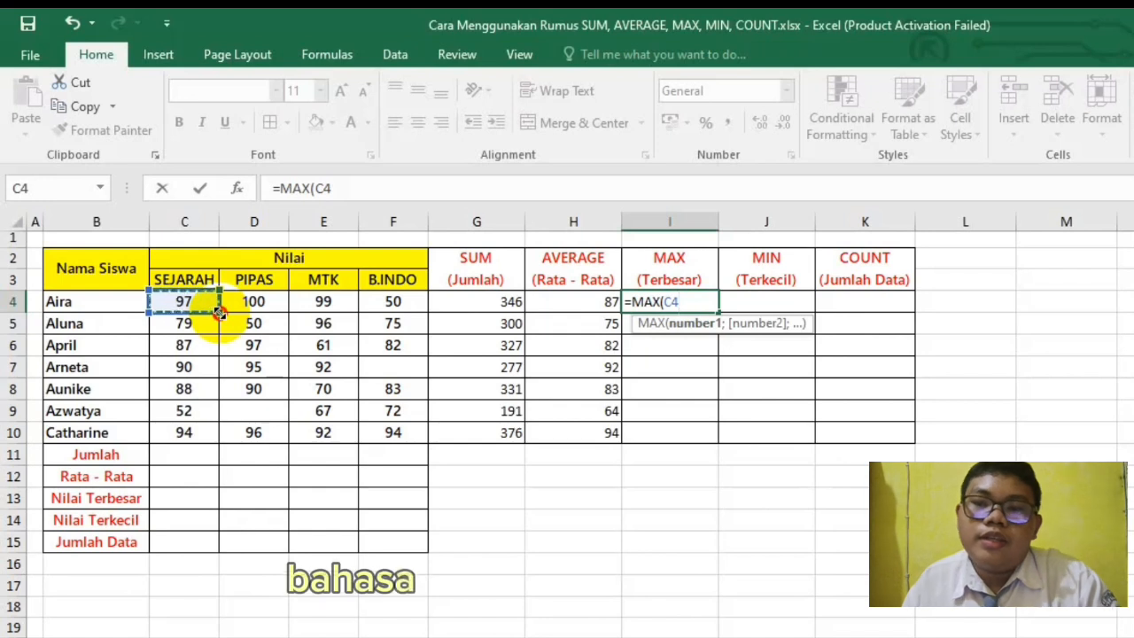
{"action": "left_click_drag", "start_coordinate": [218, 312], "coordinate": [394, 315]}
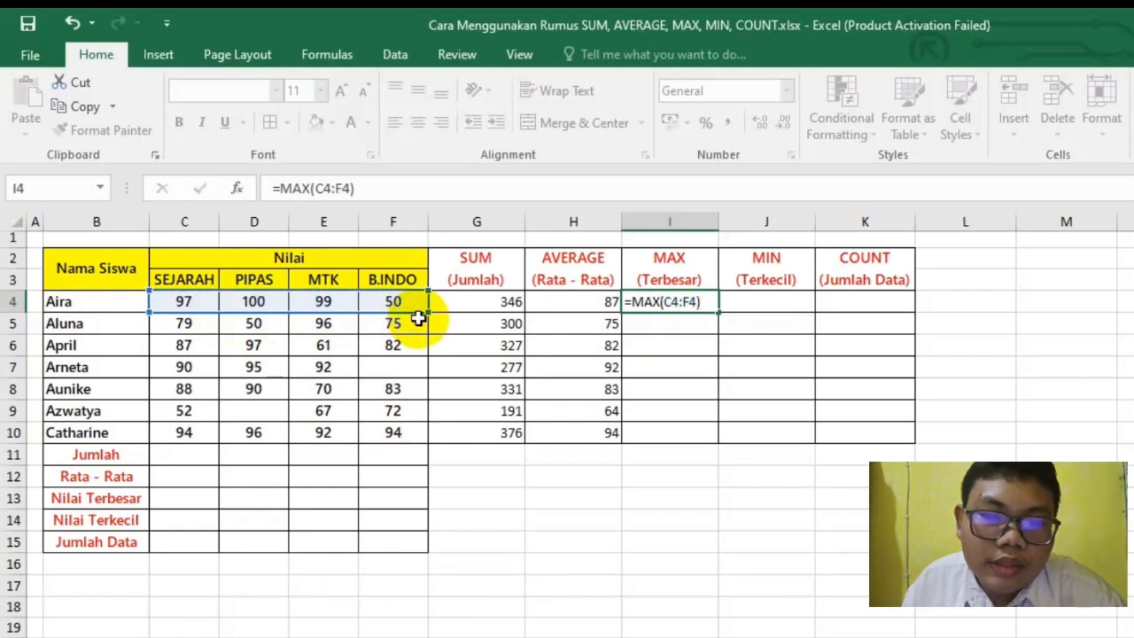
{"action": "key", "text": "Return"}
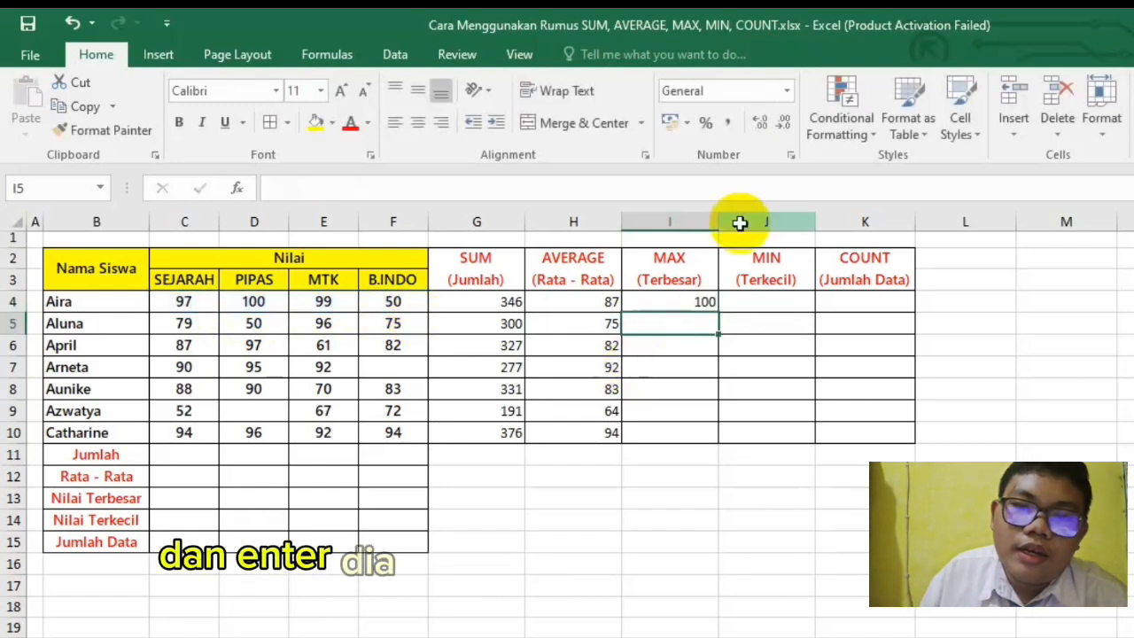
{"action": "left_click", "coordinate": [701, 302]}
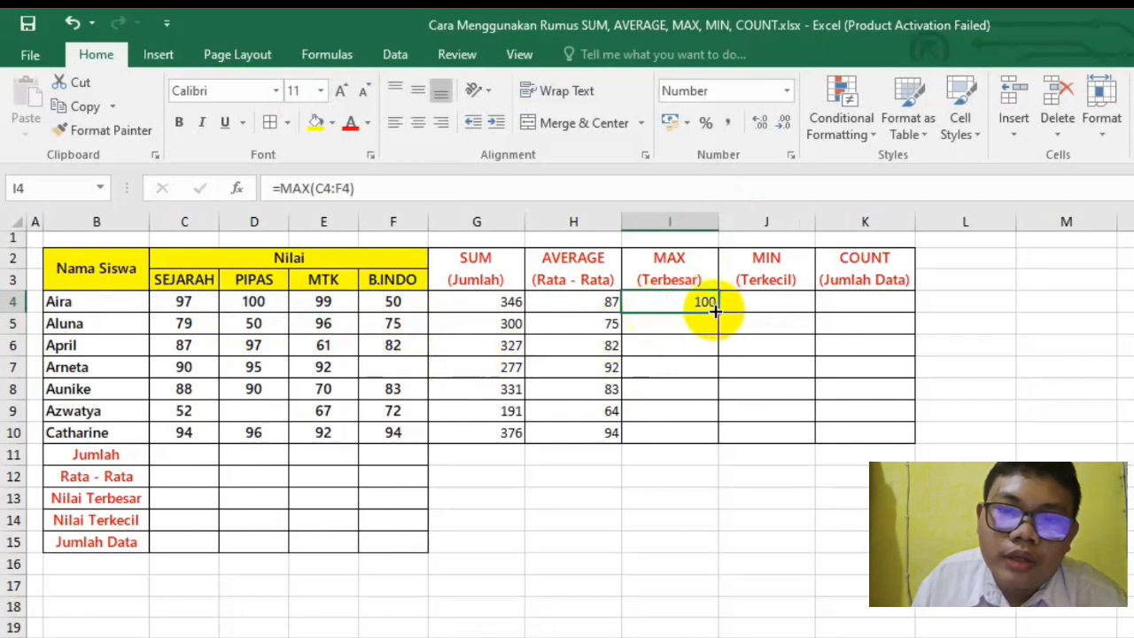
{"action": "left_click_drag", "start_coordinate": [719, 312], "coordinate": [723, 445]}
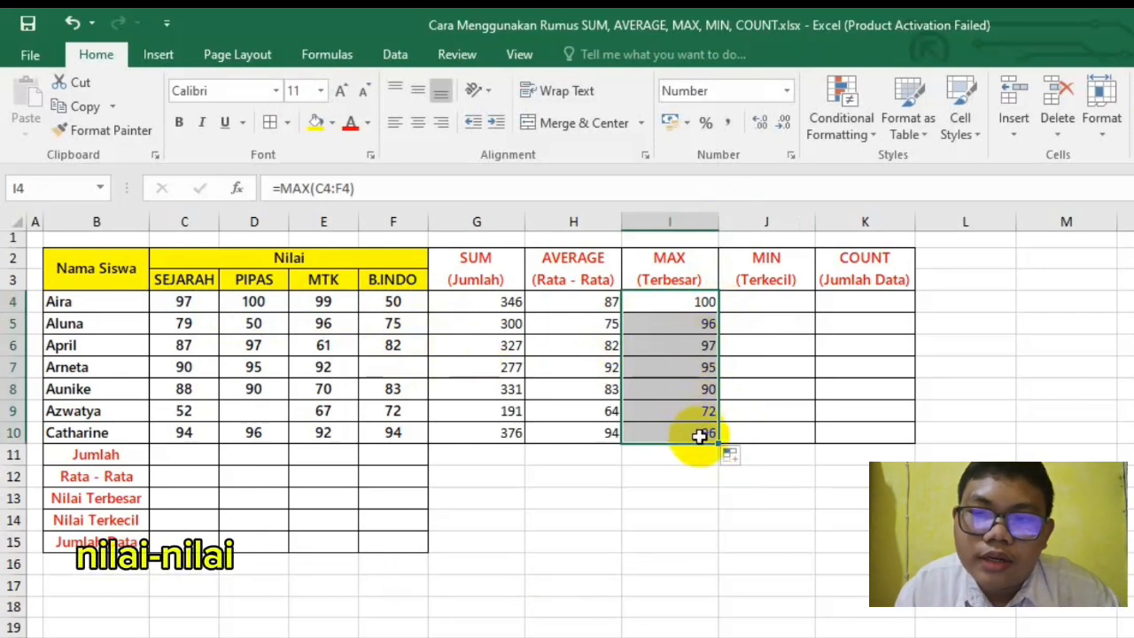
Enter =MIN(C4:F4) in J4 to find the first student's lowest score
{"action": "left_click", "coordinate": [779, 303]}
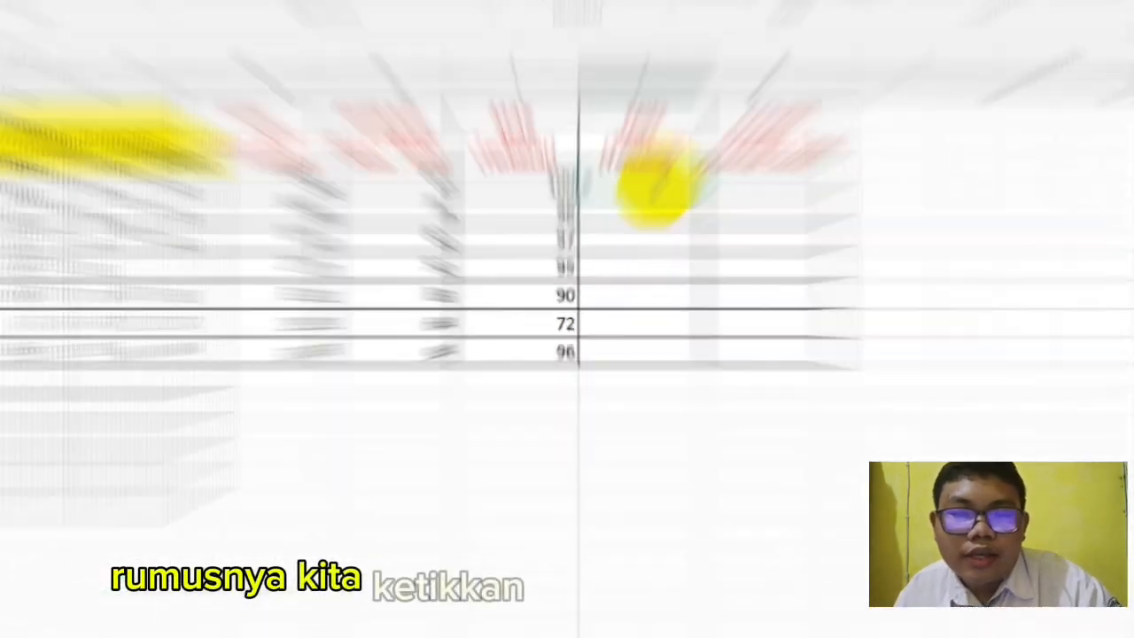
{"action": "type", "text": "=M"}
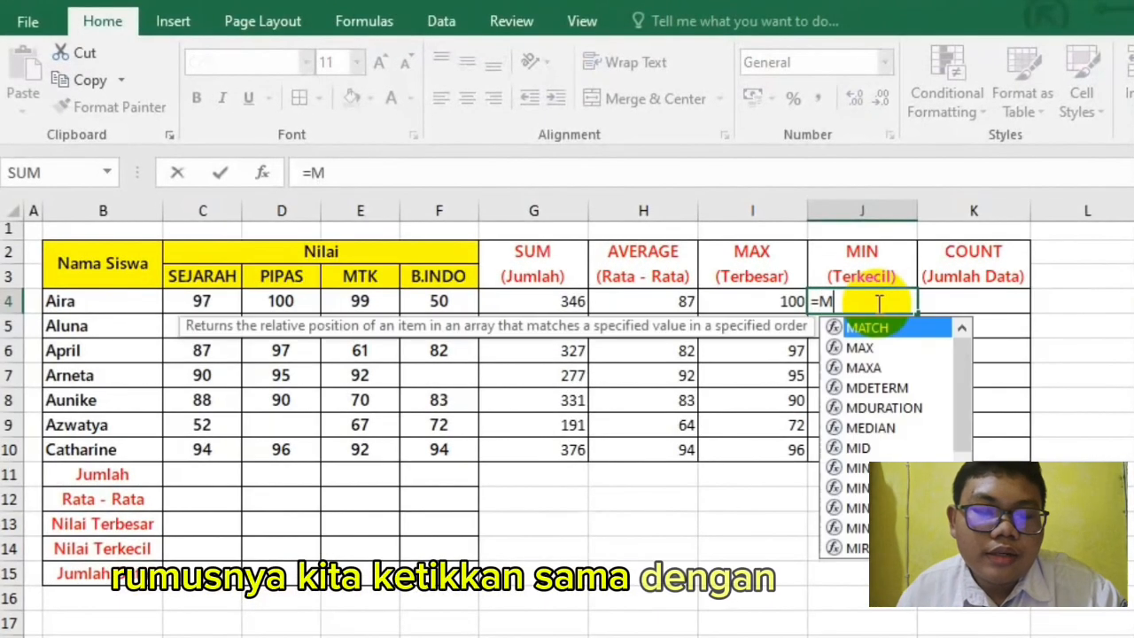
{"action": "type", "text": "IN"}
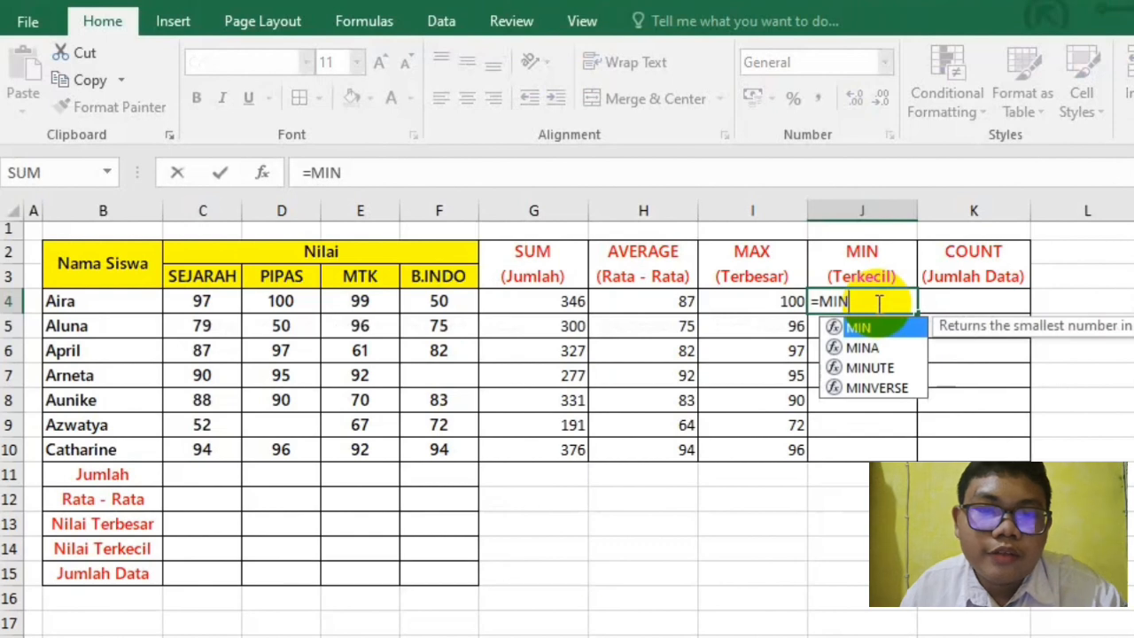
{"action": "type", "text": "("}
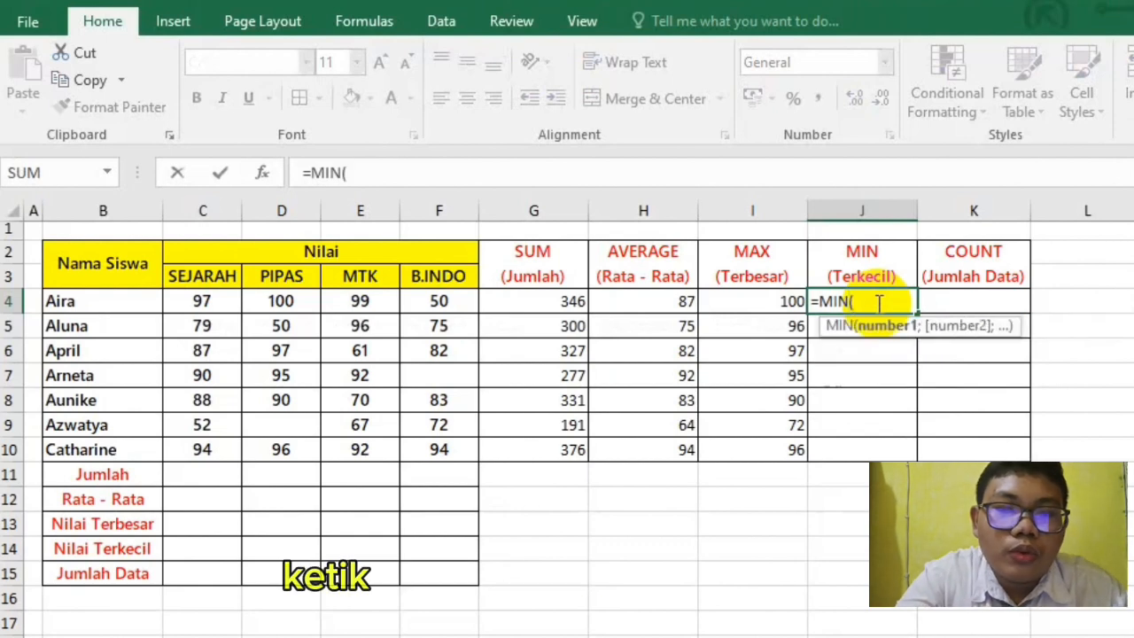
{"action": "left_click", "coordinate": [222, 306]}
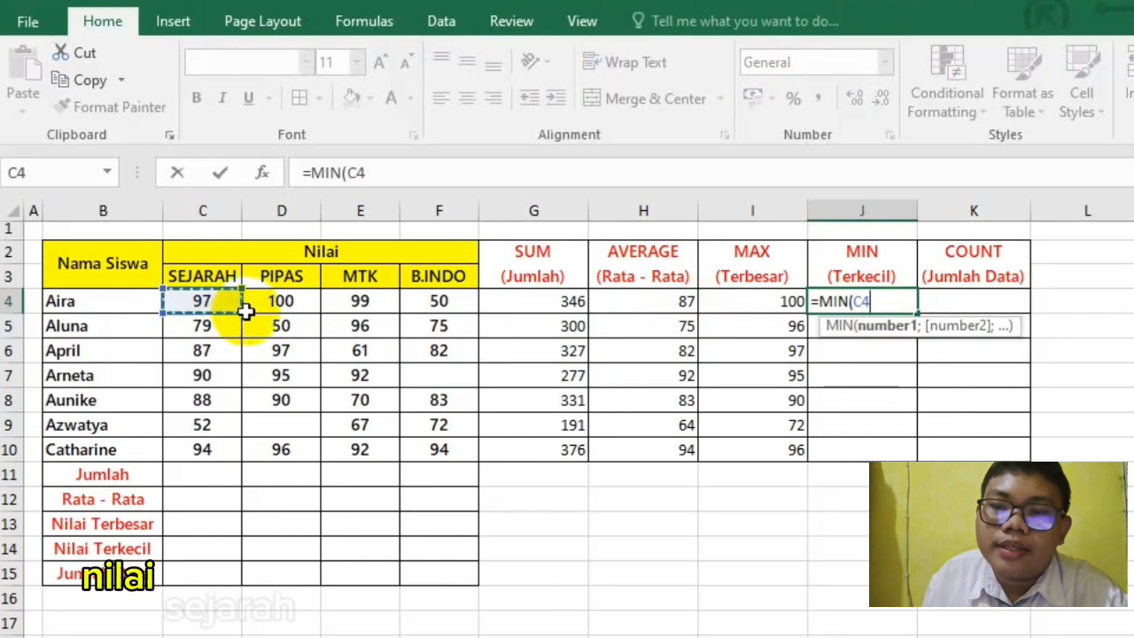
{"action": "left_click_drag", "start_coordinate": [246, 309], "coordinate": [453, 310]}
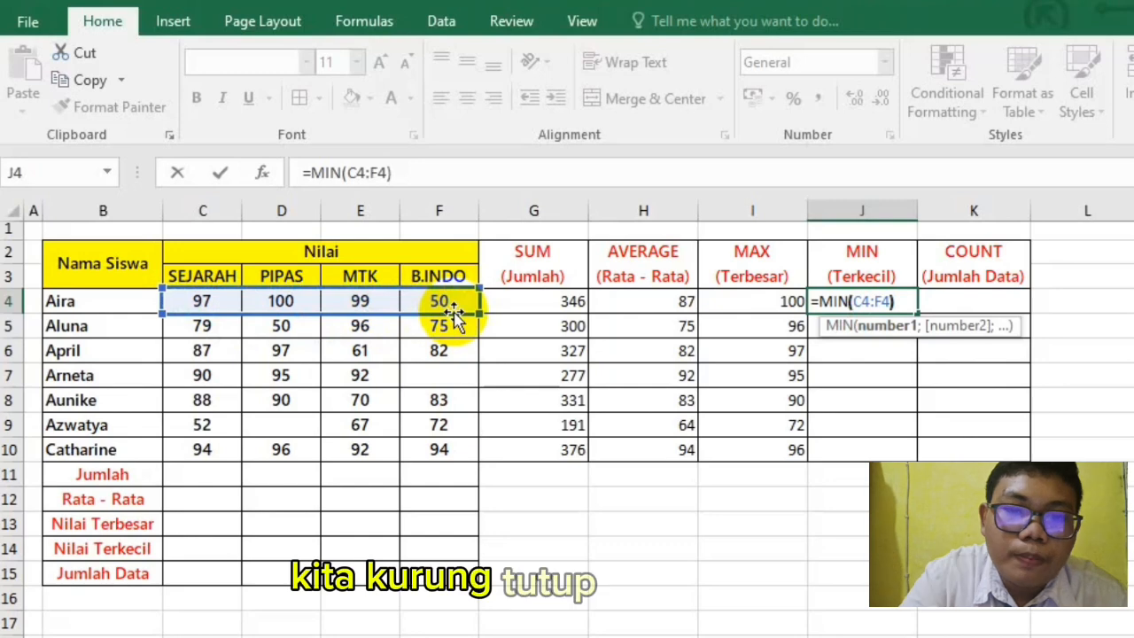
{"action": "key", "text": "Return"}
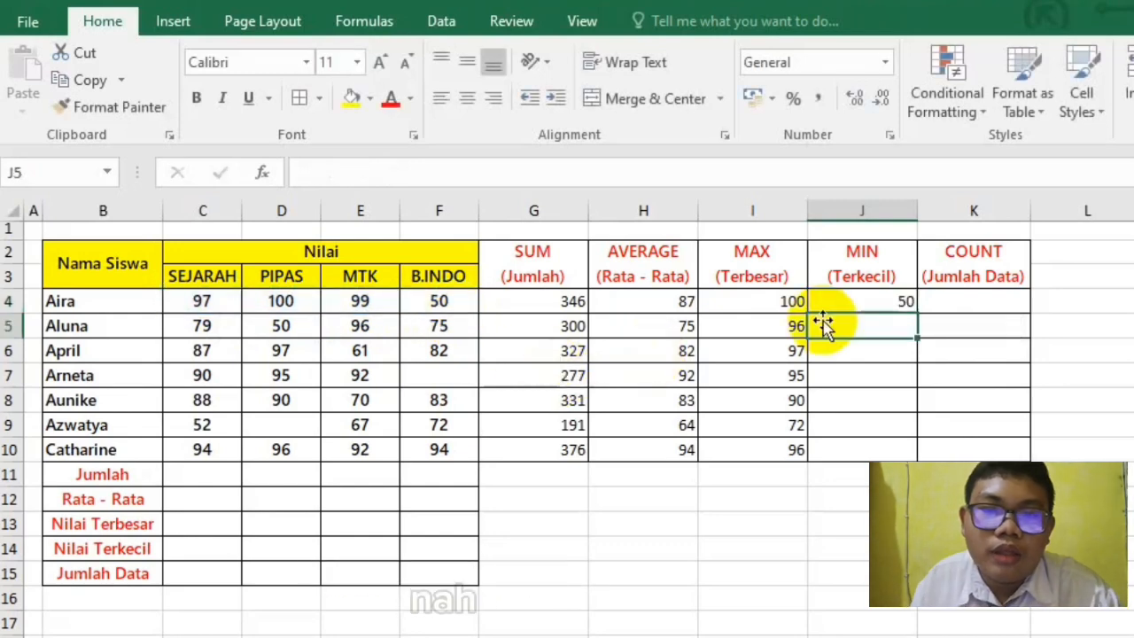
Fill the MIN formula from J4 down to J10 for the remaining students and check the formula in J4
{"action": "left_click", "coordinate": [870, 302]}
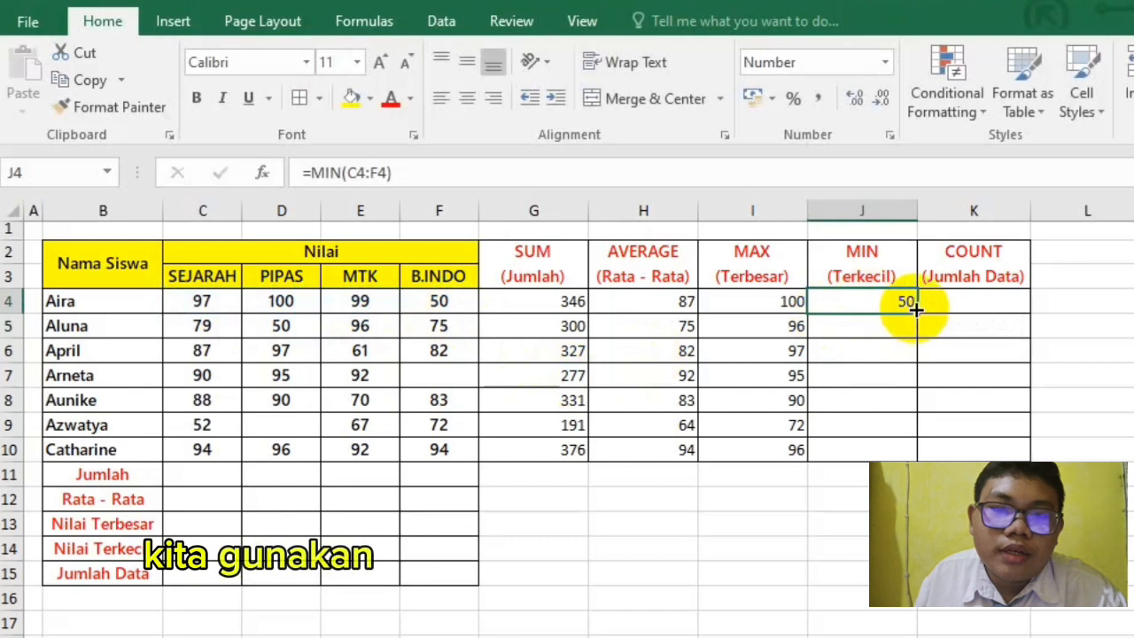
{"action": "left_click_drag", "start_coordinate": [922, 381], "coordinate": [919, 454]}
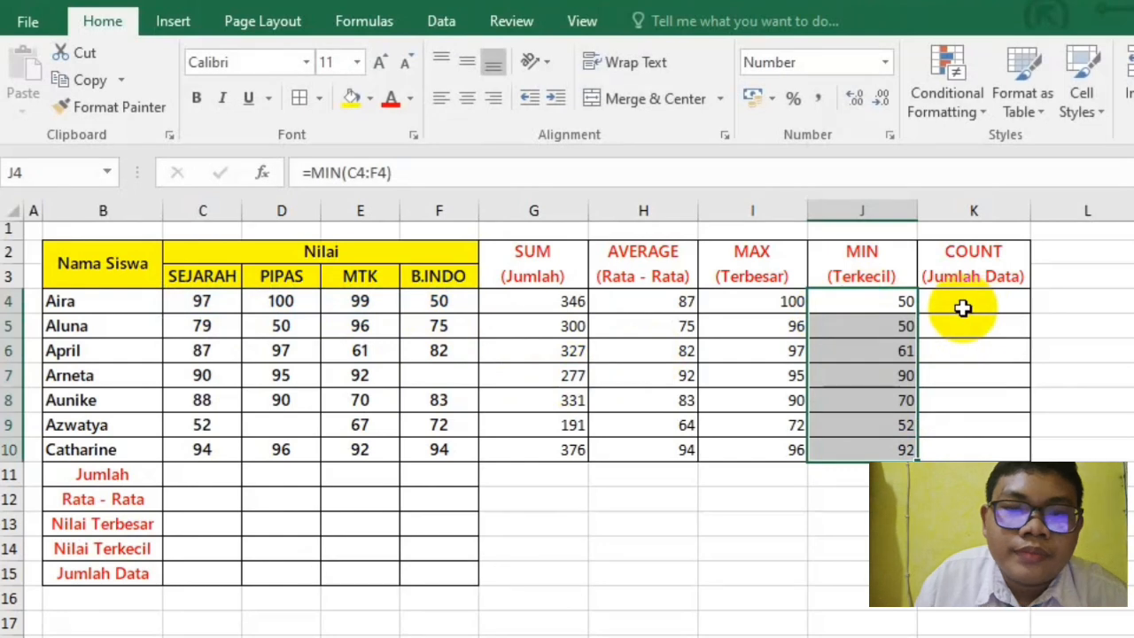
{"action": "left_click", "coordinate": [1008, 324]}
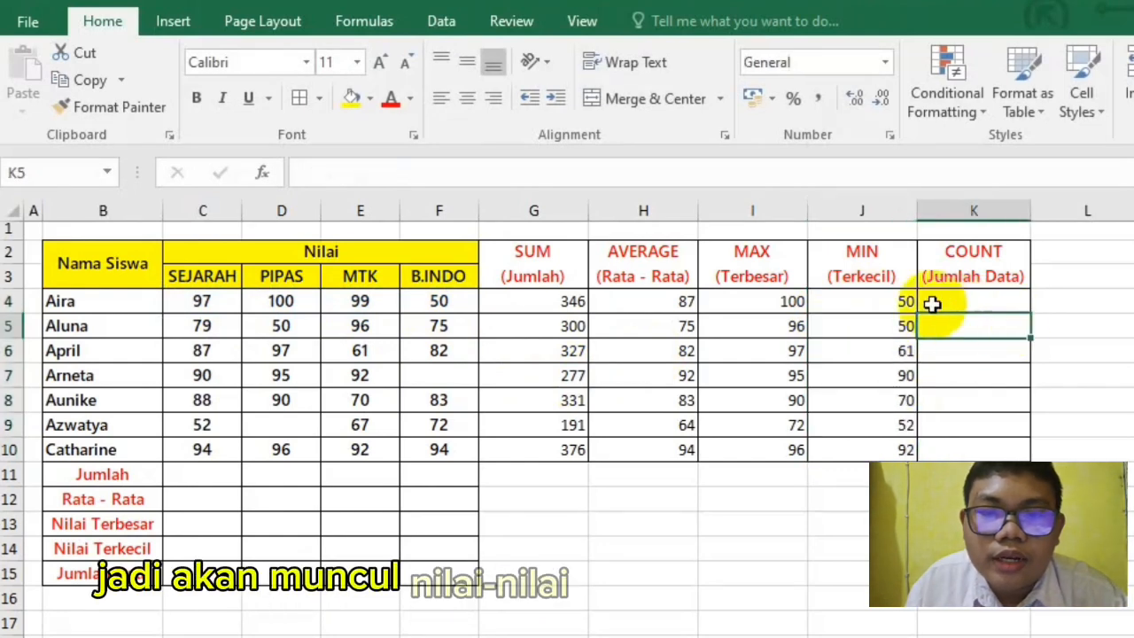
{"action": "left_click", "coordinate": [884, 297]}
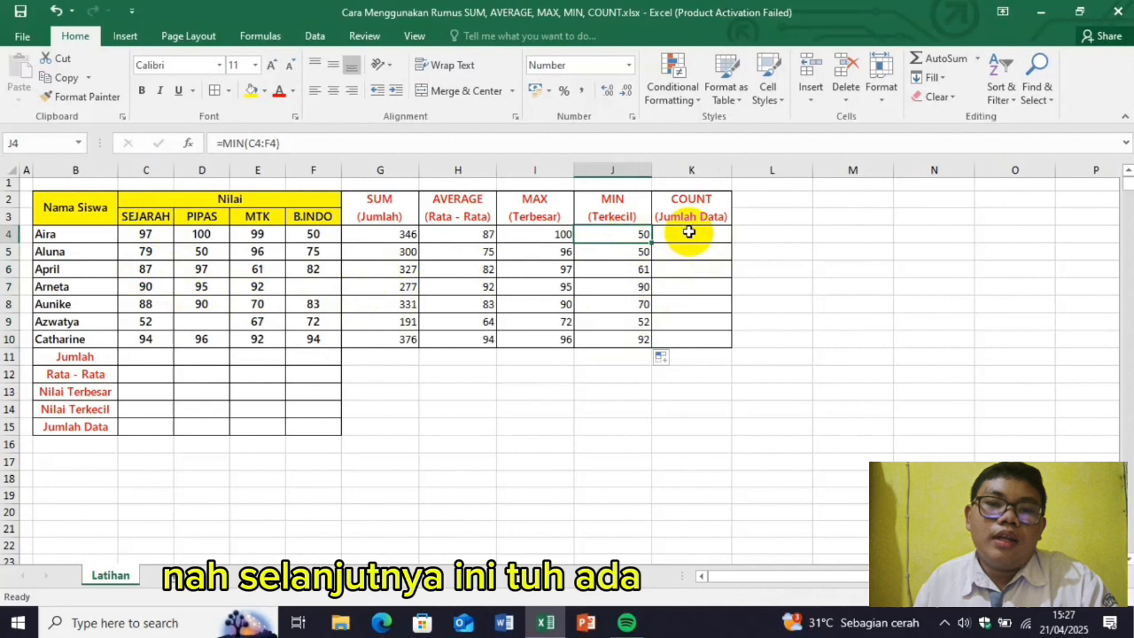
Enter =COUNT(C4:F4) in K4 to count the first student's recorded scores
{"action": "left_click", "coordinate": [689, 232]}
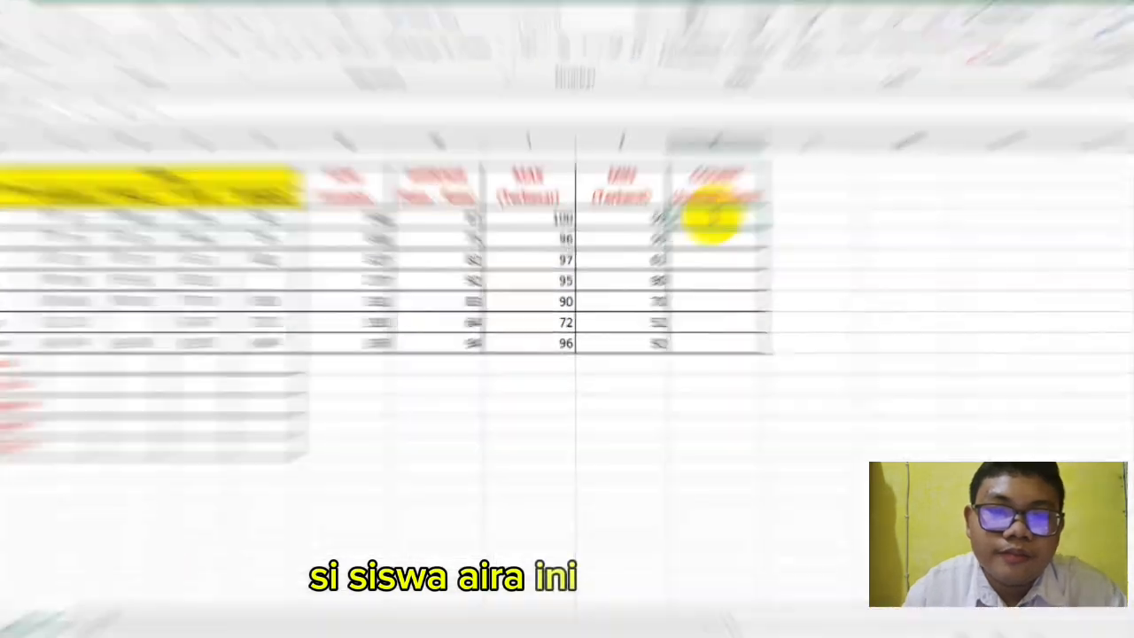
{"action": "type", "text": "CO"}
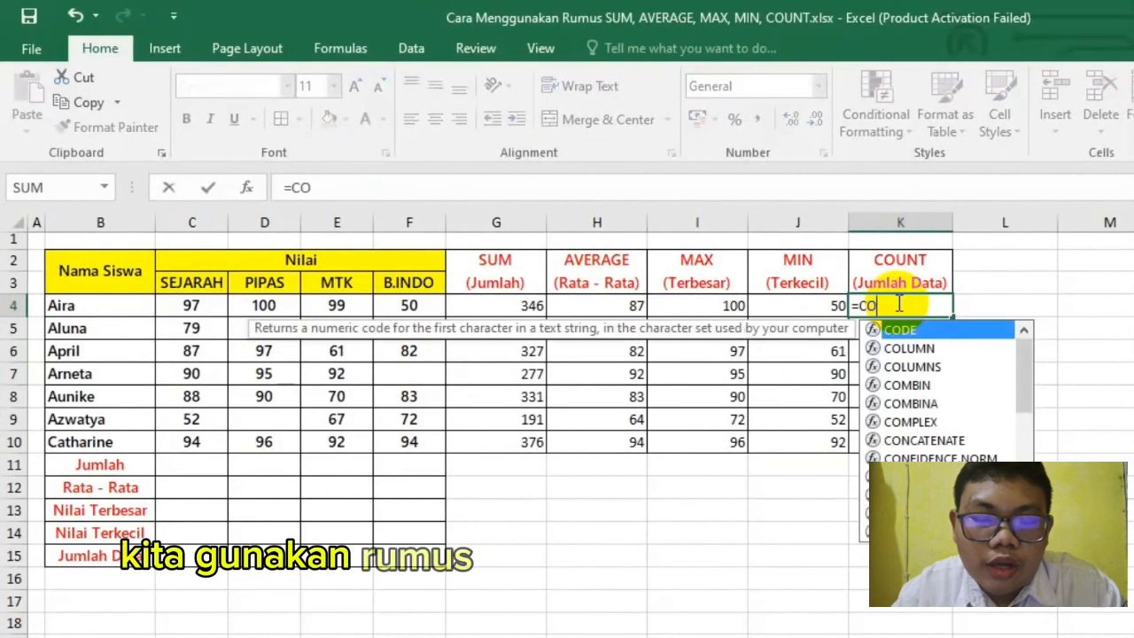
{"action": "type", "text": "UNT"}
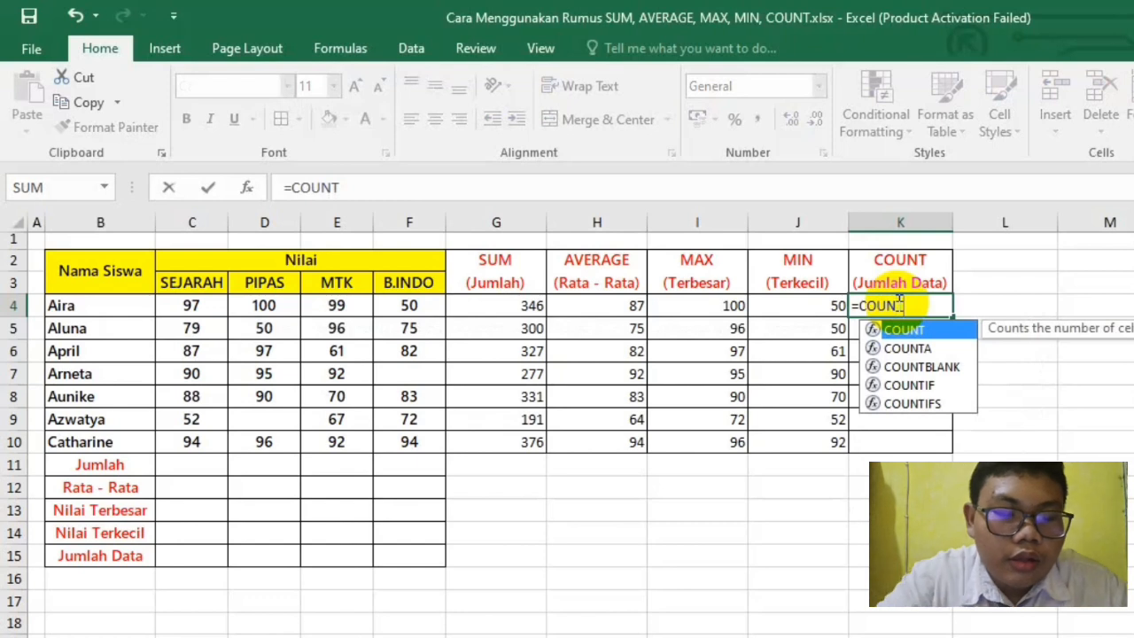
{"action": "type", "text": "("}
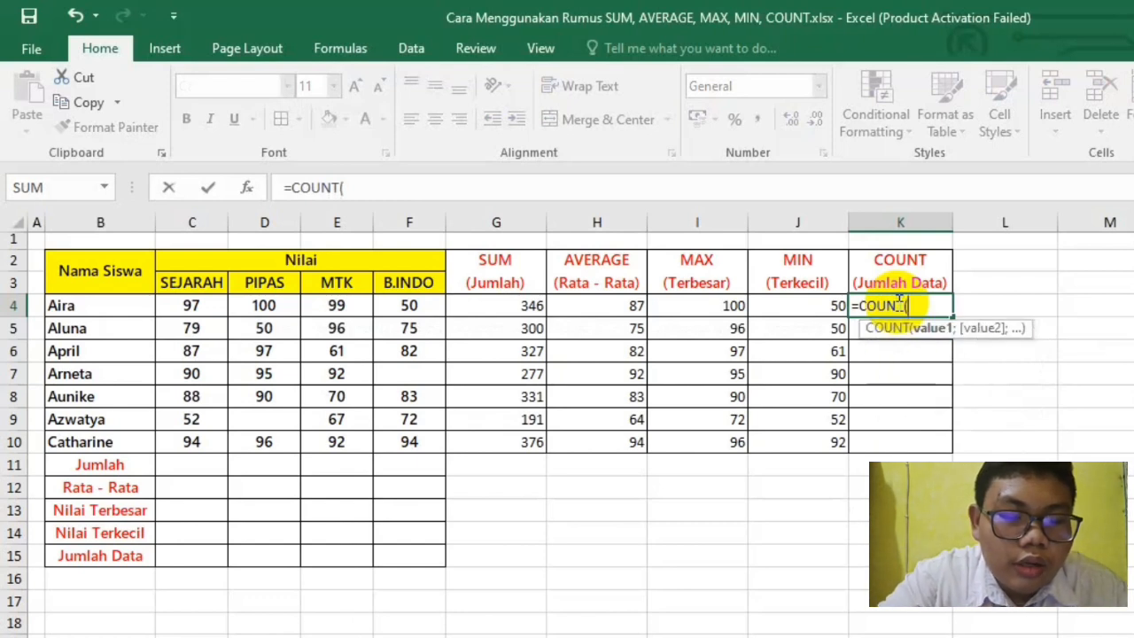
{"action": "left_click", "coordinate": [194, 308]}
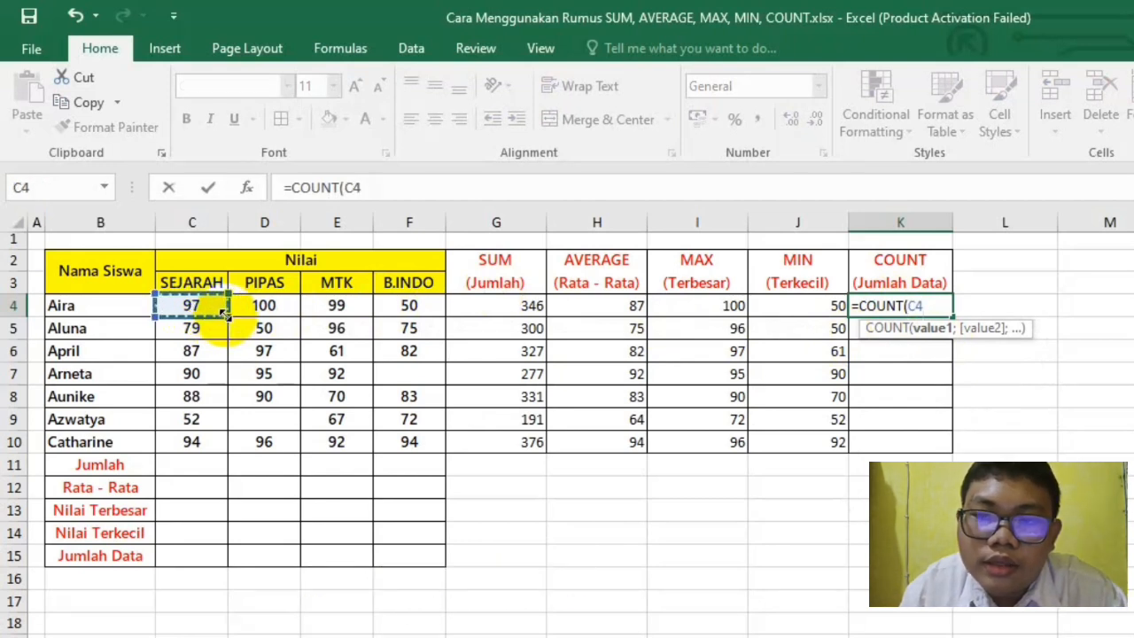
{"action": "left_click_drag", "start_coordinate": [223, 308], "coordinate": [426, 307]}
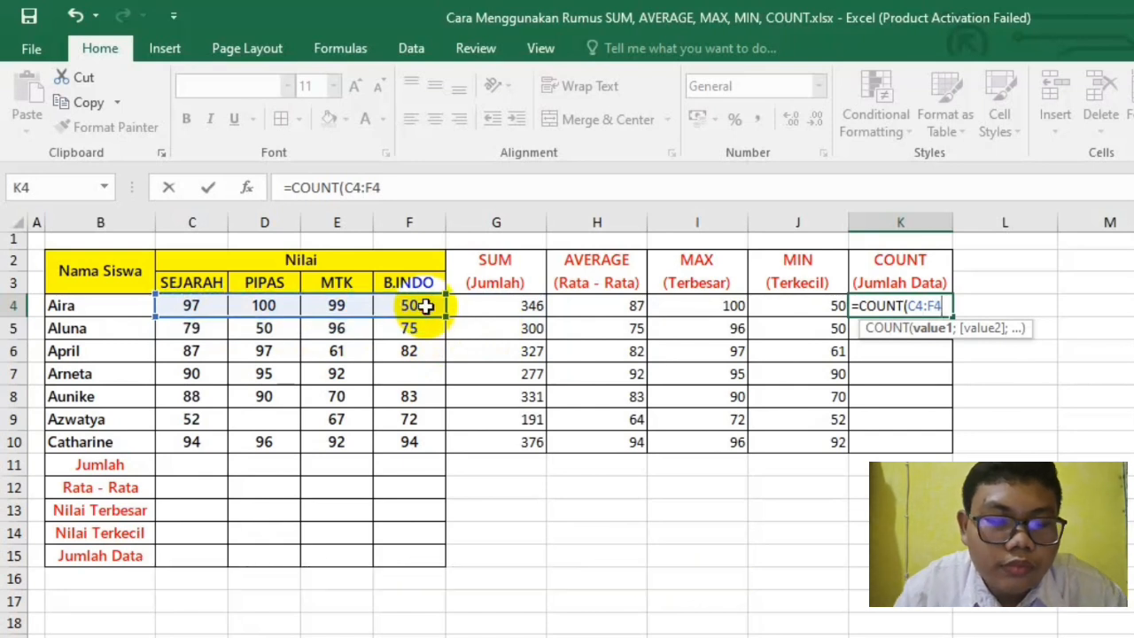
{"action": "key", "text": "Return"}
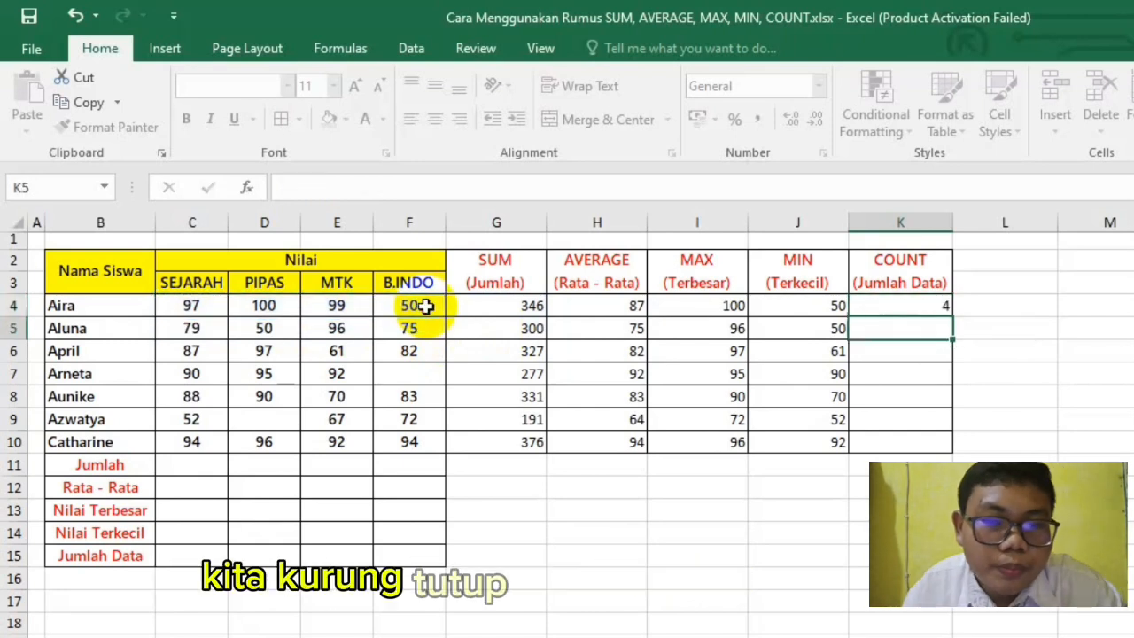
Fill the COUNT formula from K4 down to K10 for the remaining students
{"action": "left_click", "coordinate": [920, 308]}
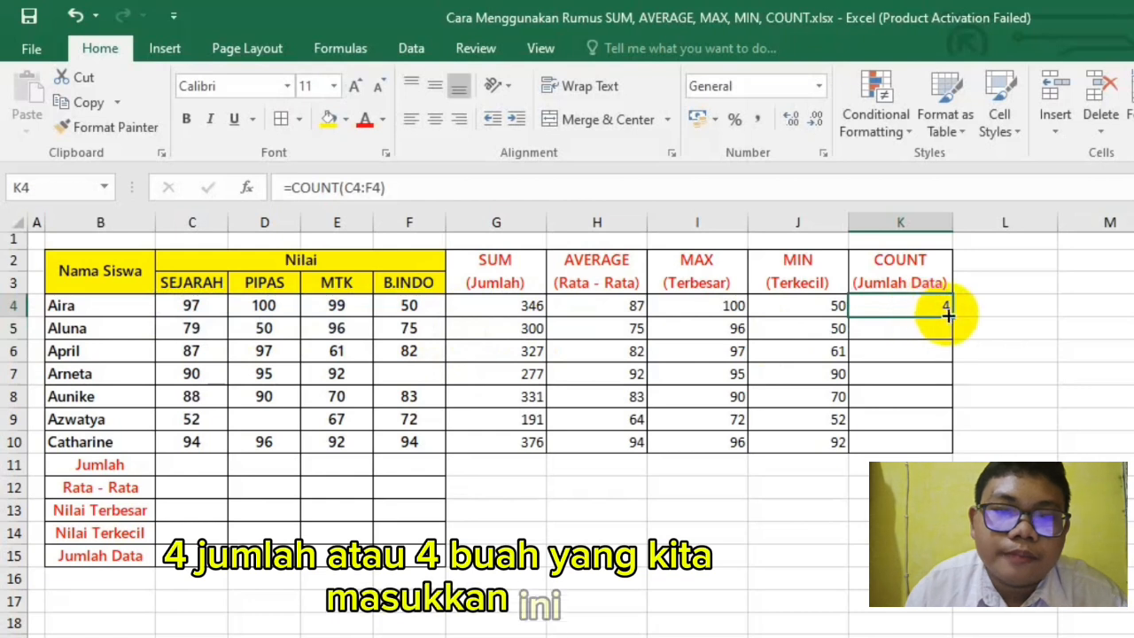
{"action": "left_click_drag", "start_coordinate": [949, 312], "coordinate": [955, 452]}
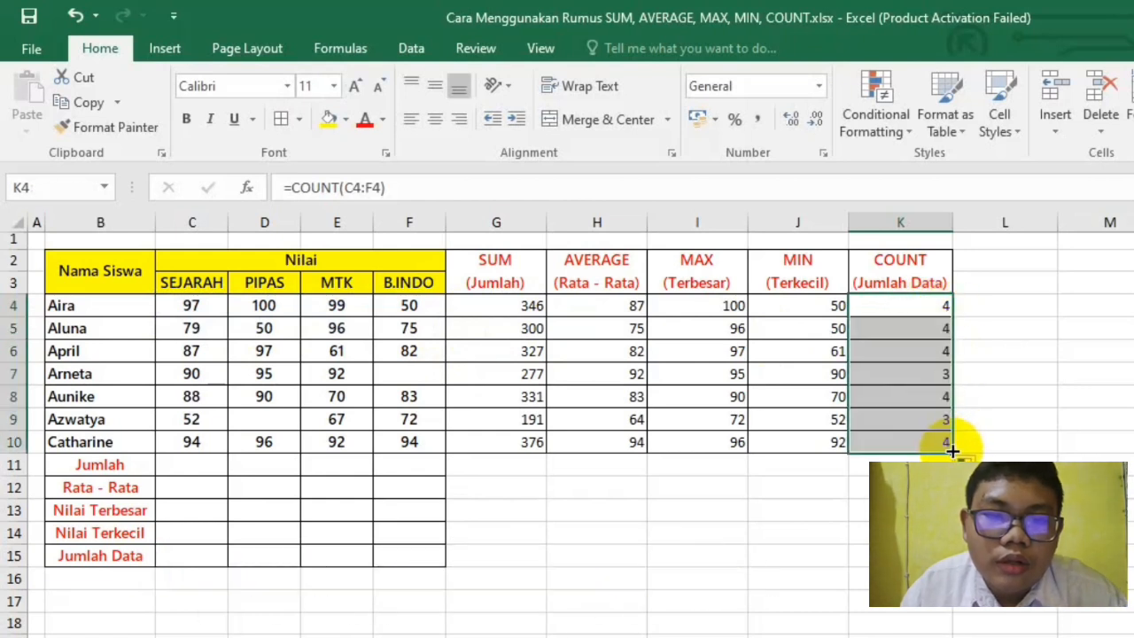
{"action": "left_click", "coordinate": [931, 312]}
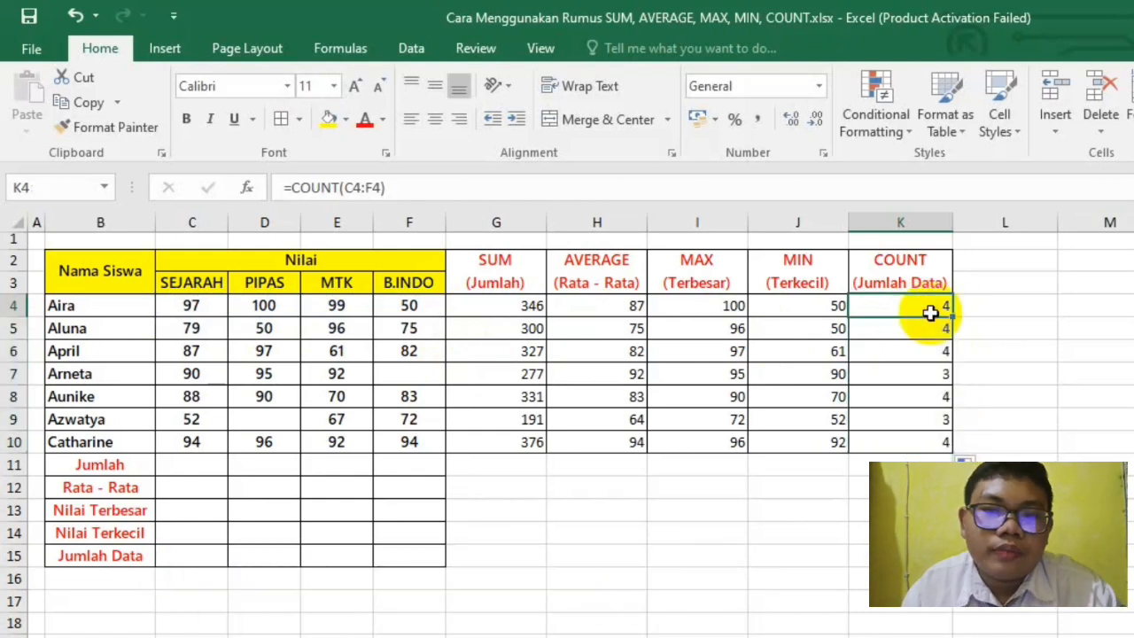
Compare the COUNT formula in K7 with the subject scores and the empty B.INDO cell in row 7
{"action": "left_click", "coordinate": [935, 380]}
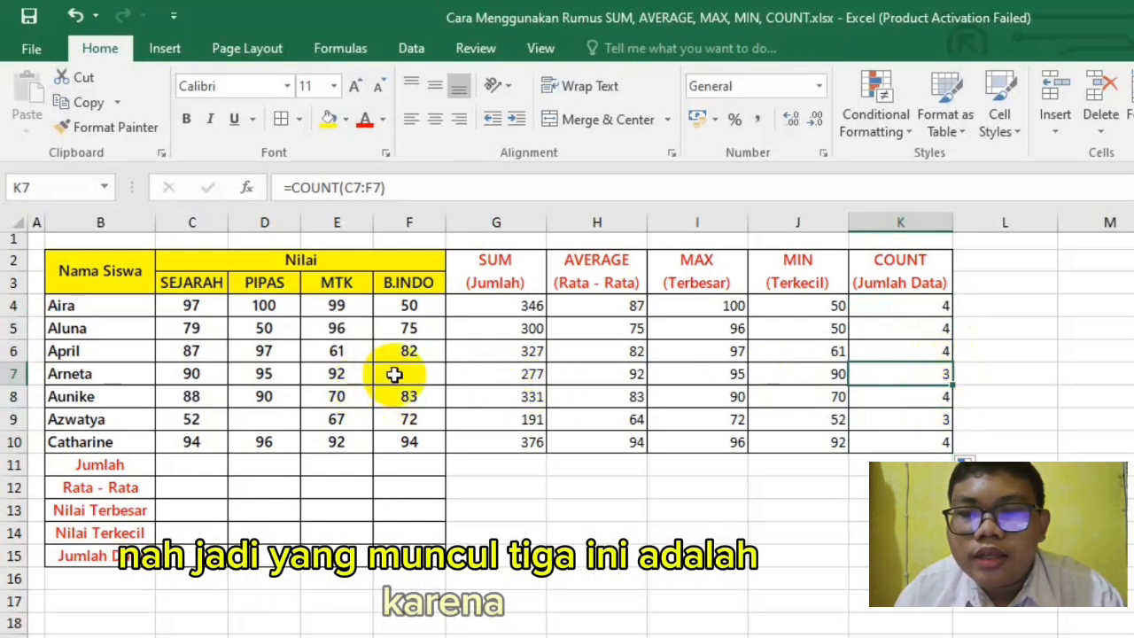
{"action": "left_click", "coordinate": [260, 373]}
{"action": "left_click", "coordinate": [338, 373]}
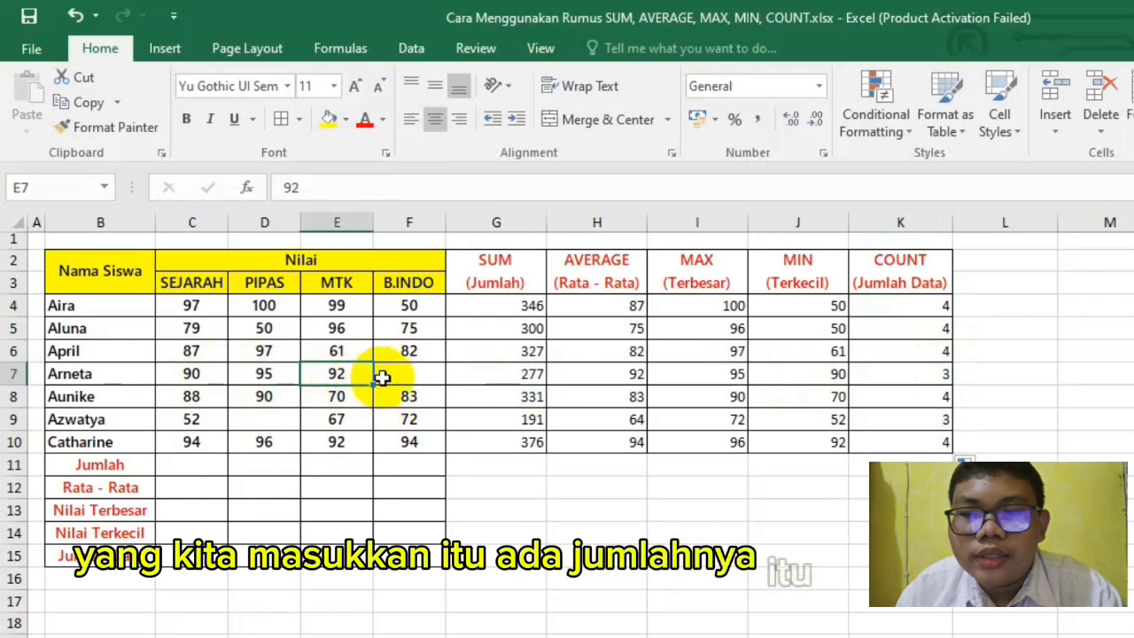
{"action": "left_click", "coordinate": [410, 373]}
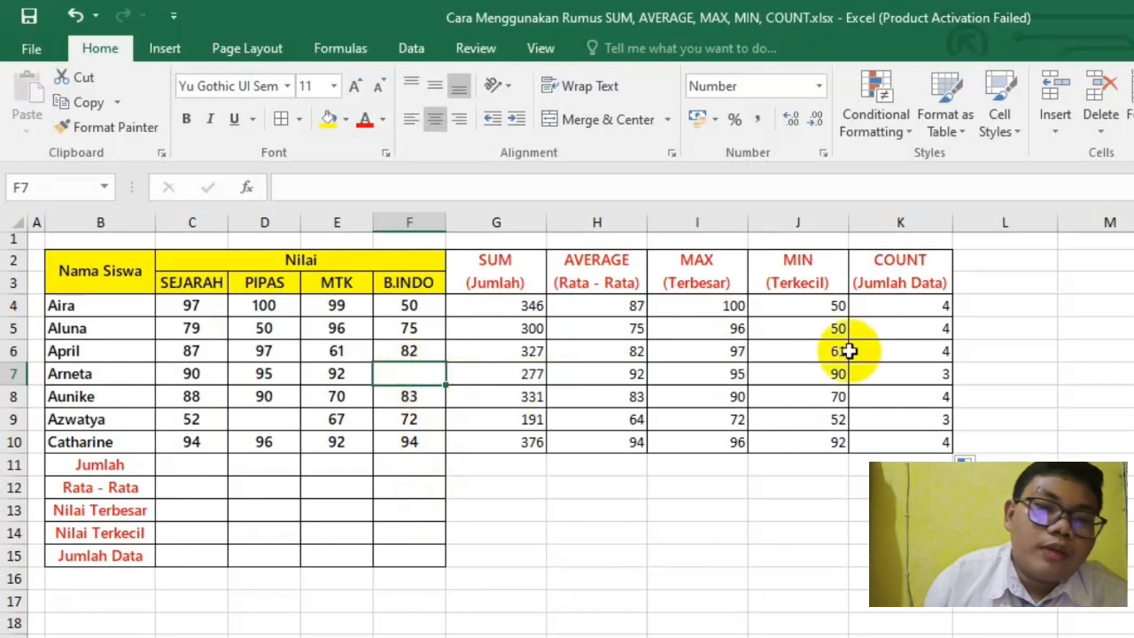
{"action": "left_click", "coordinate": [932, 372]}
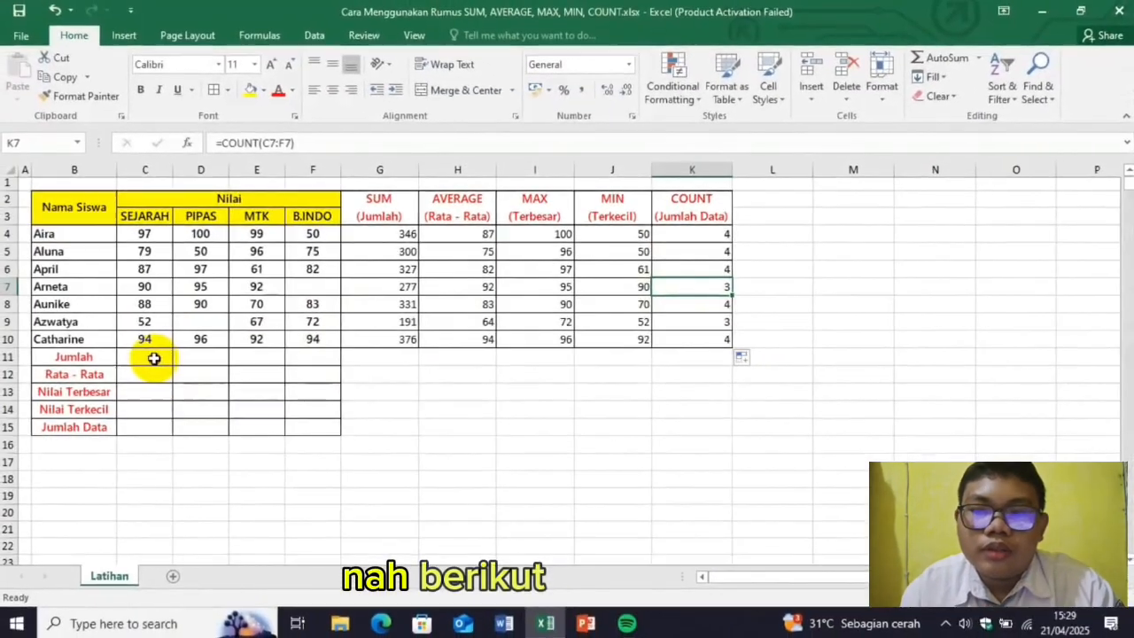
Enter =SUM(C4:C10) in C11 to total the SEJARAH scores, using the SUM formula in G4 as reference
{"action": "left_click", "coordinate": [204, 465]}
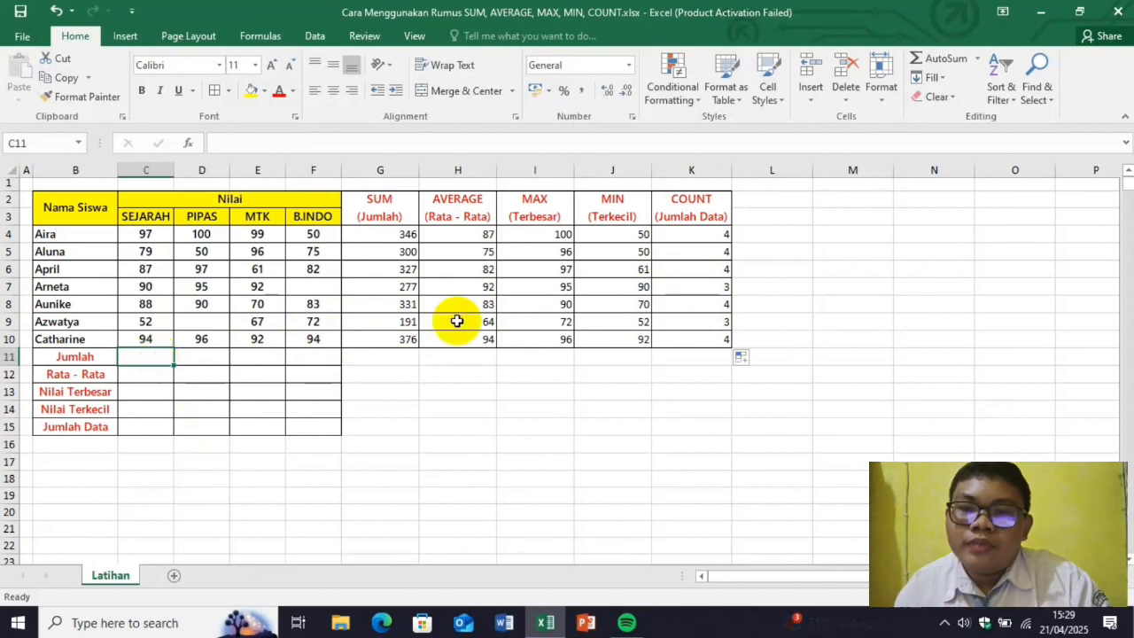
{"action": "left_click", "coordinate": [400, 242]}
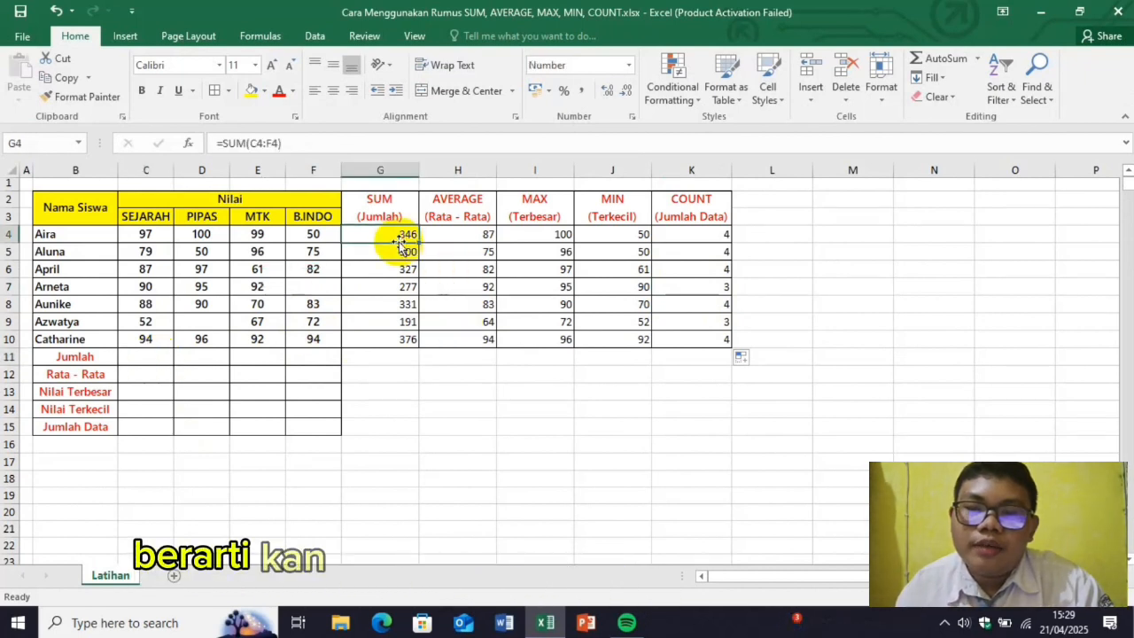
{"action": "left_click", "coordinate": [151, 355]}
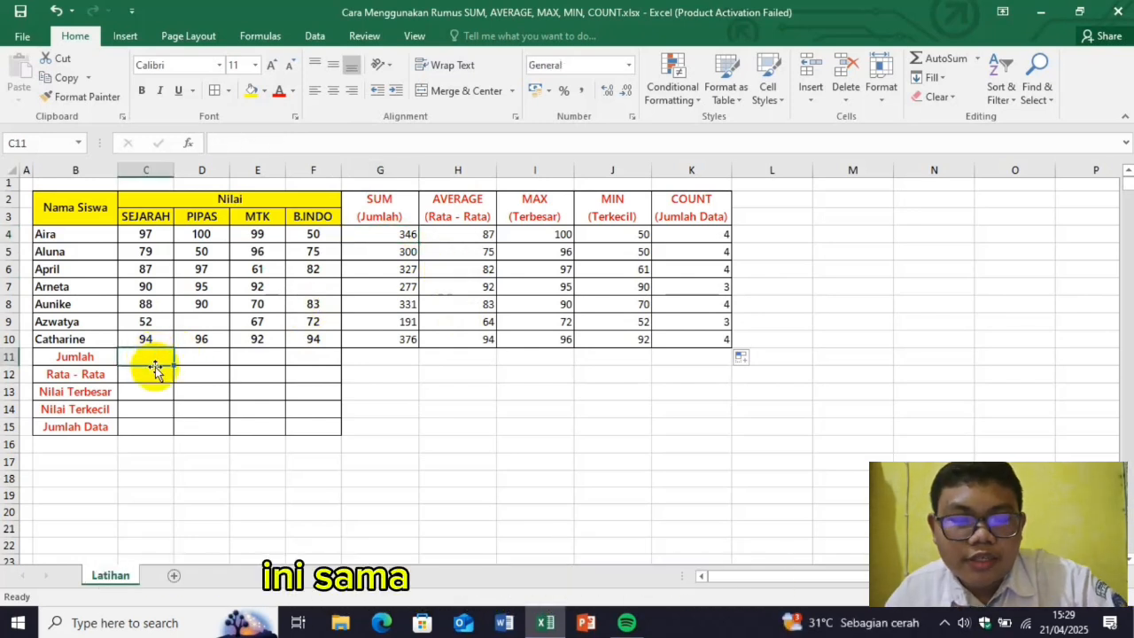
{"action": "type", "text": "="}
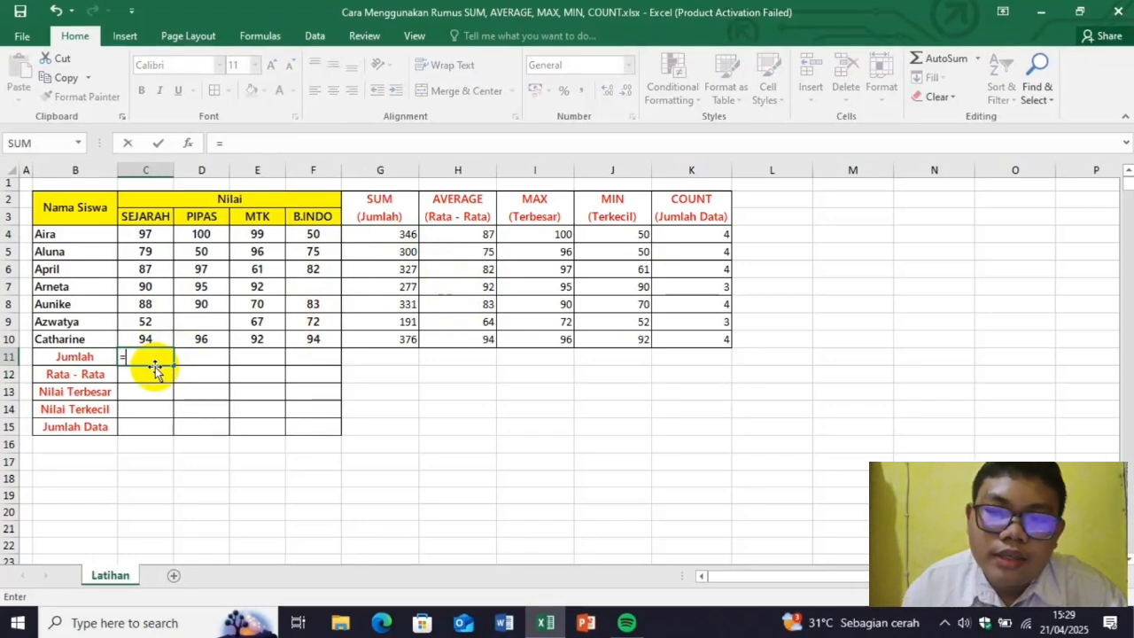
{"action": "type", "text": "SUM"}
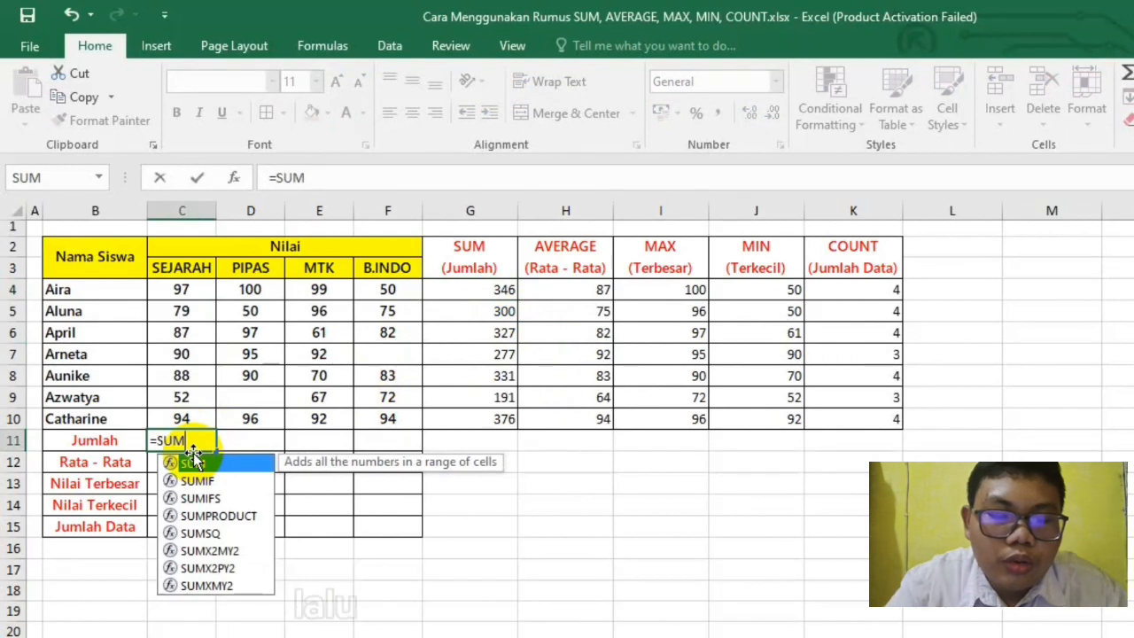
{"action": "type", "text": "("}
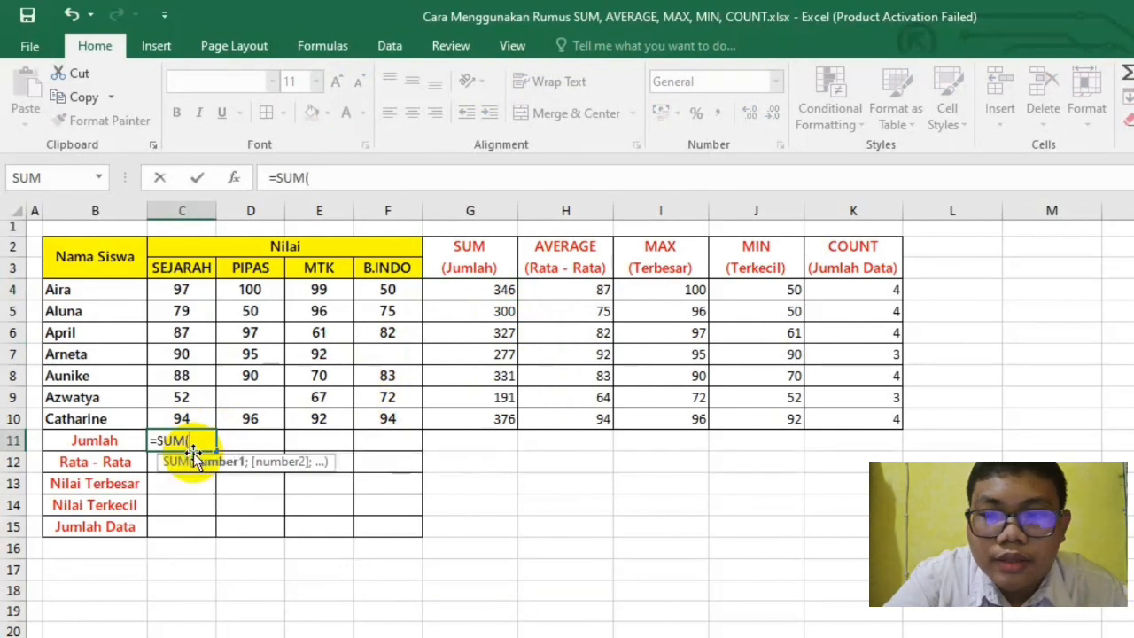
{"action": "left_click", "coordinate": [190, 286]}
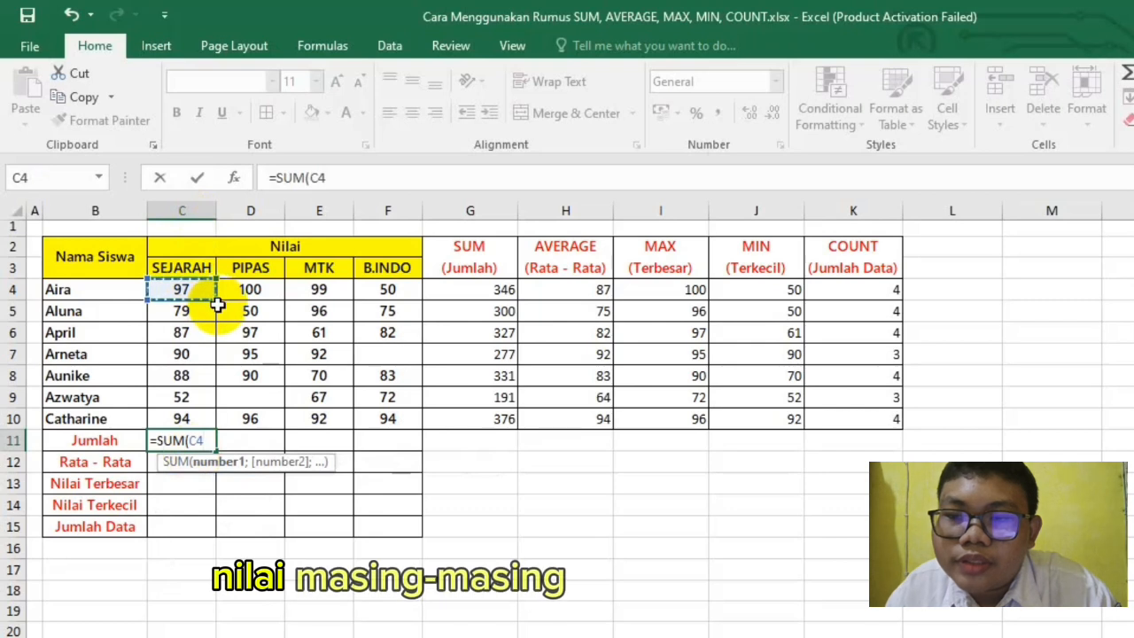
{"action": "left_click", "coordinate": [218, 295]}
{"action": "left_click_drag", "start_coordinate": [218, 295], "coordinate": [206, 420]}
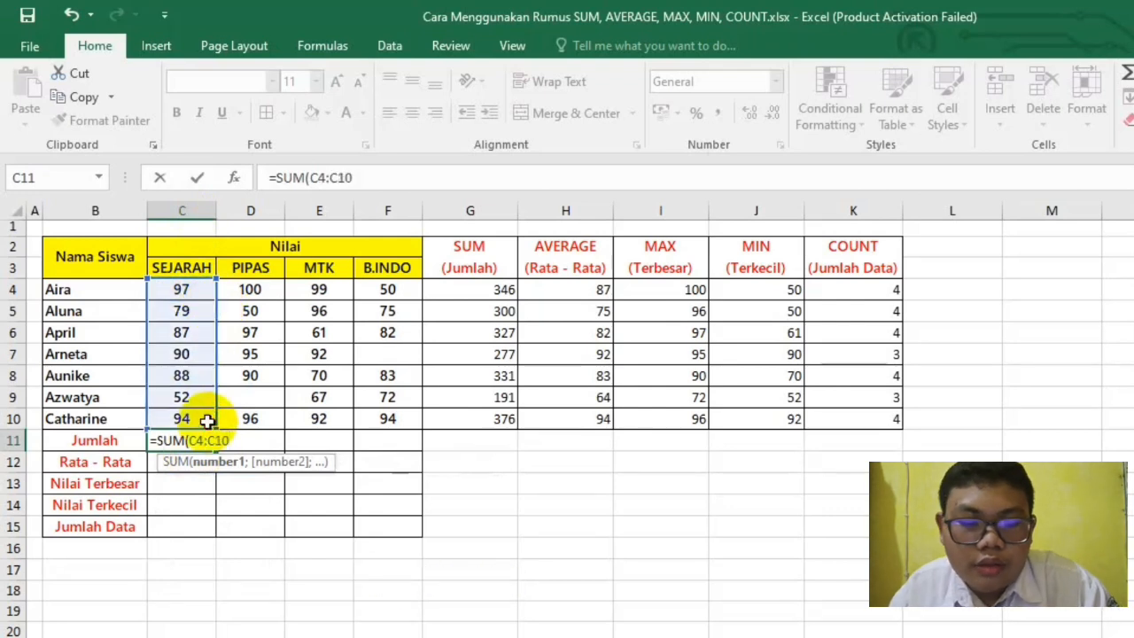
{"action": "type", "text": ")"}
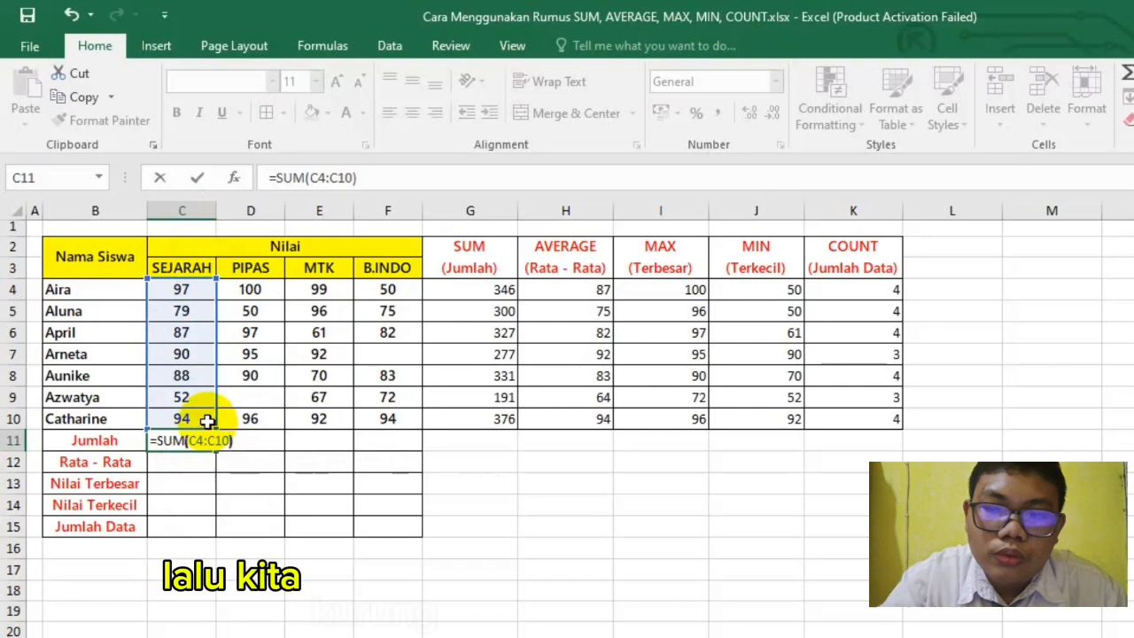
{"action": "key", "text": "Return"}
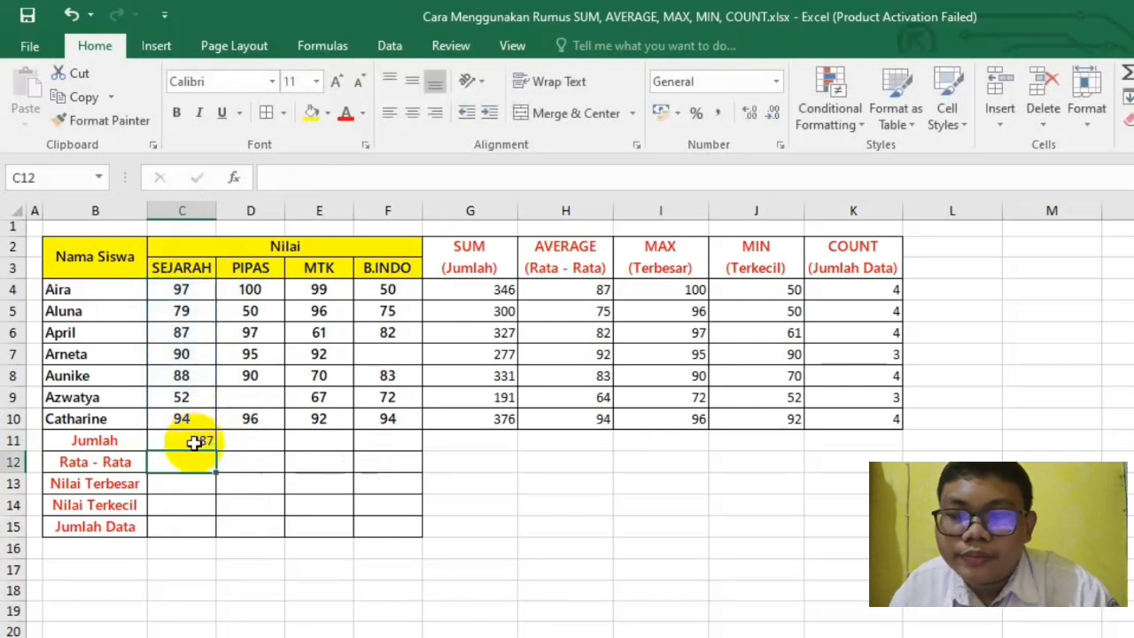
Fill the SUM formula from C11 across to F11 for the other subjects and check the copied formula in D11
{"action": "left_click", "coordinate": [194, 443]}
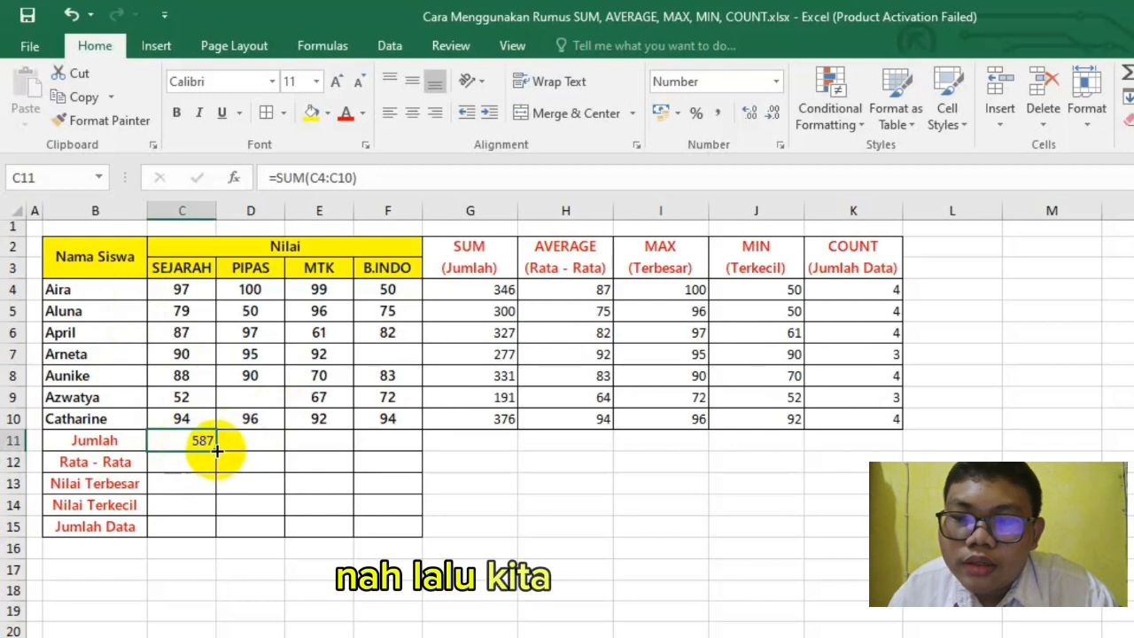
{"action": "left_click_drag", "start_coordinate": [217, 453], "coordinate": [400, 462]}
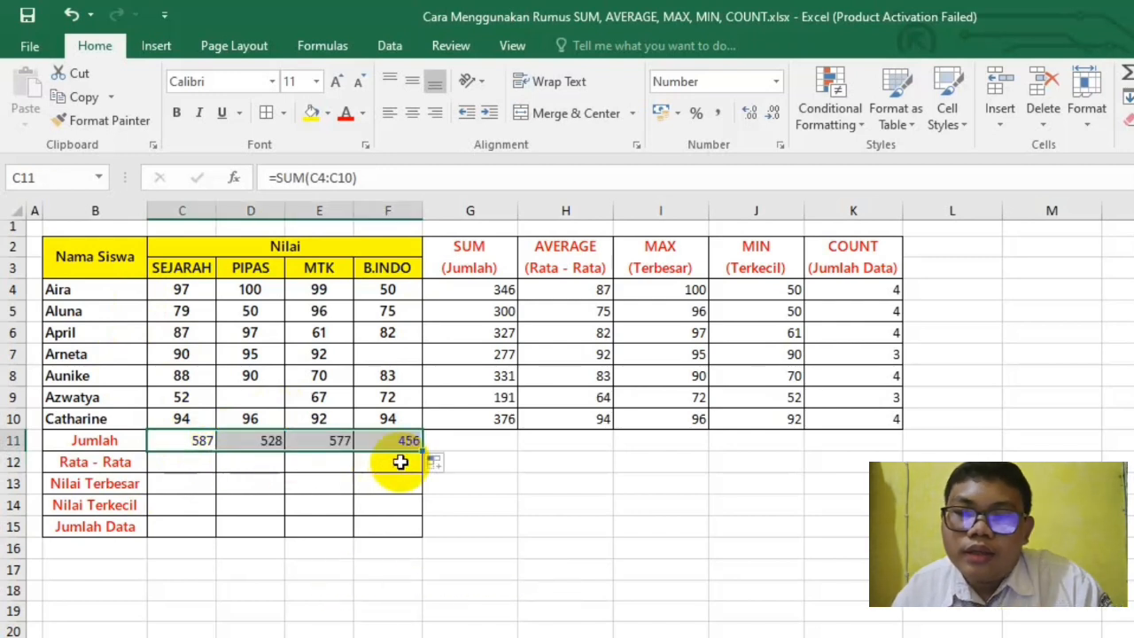
{"action": "left_click", "coordinate": [272, 456]}
{"action": "left_click", "coordinate": [265, 443]}
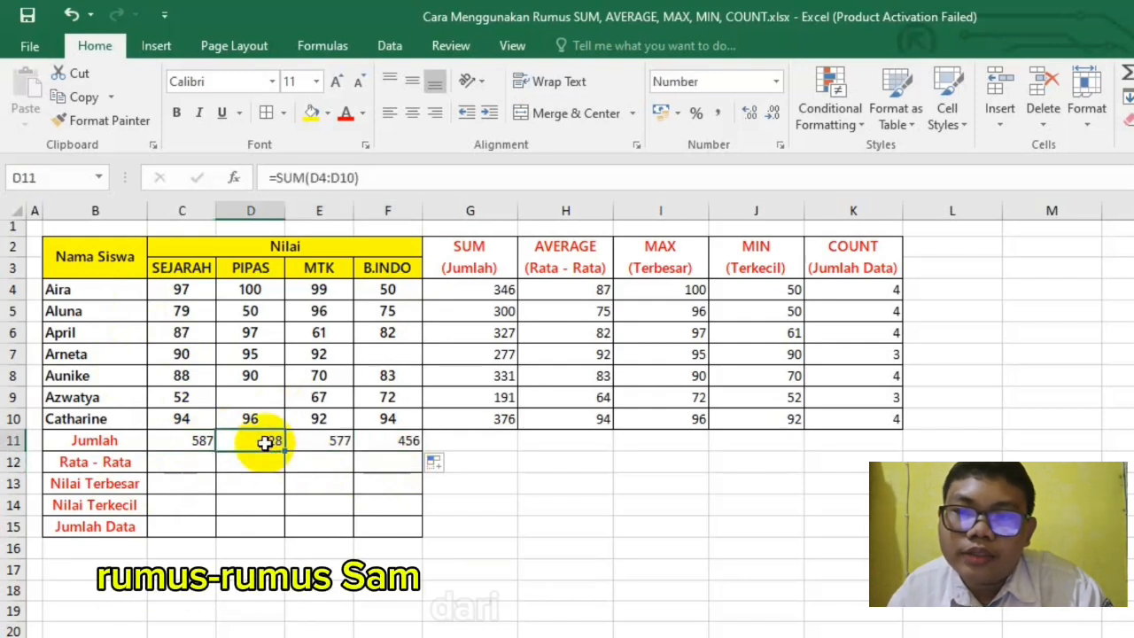
Enter =AVERAGE(C4:C10) in C12 to average the SEJARAH scores
{"action": "left_click", "coordinate": [188, 463]}
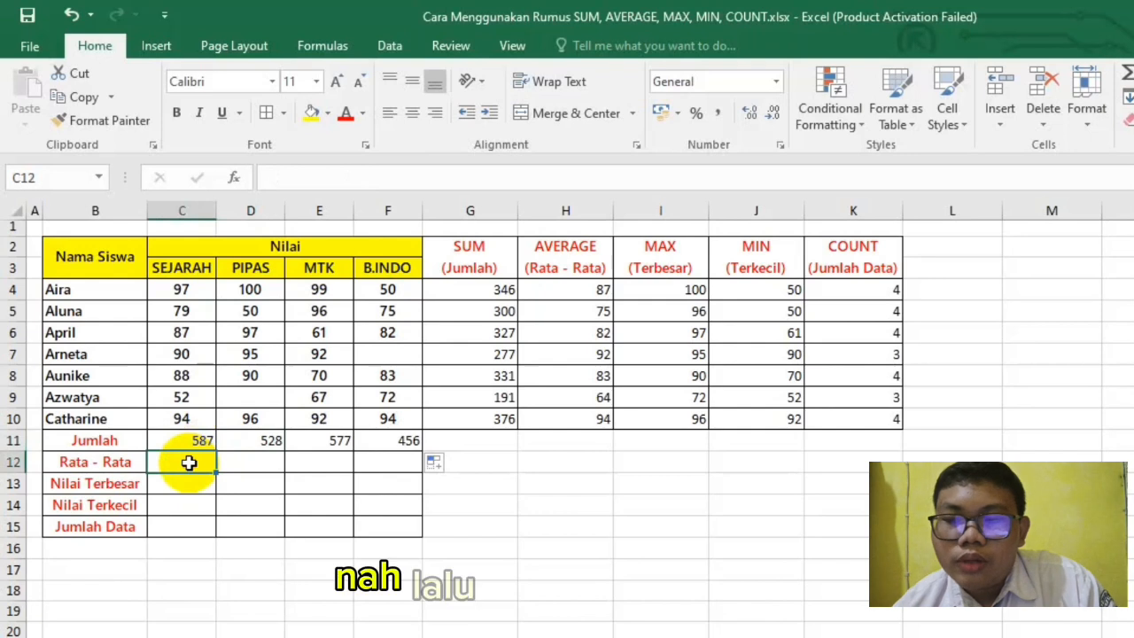
{"action": "type", "text": "="}
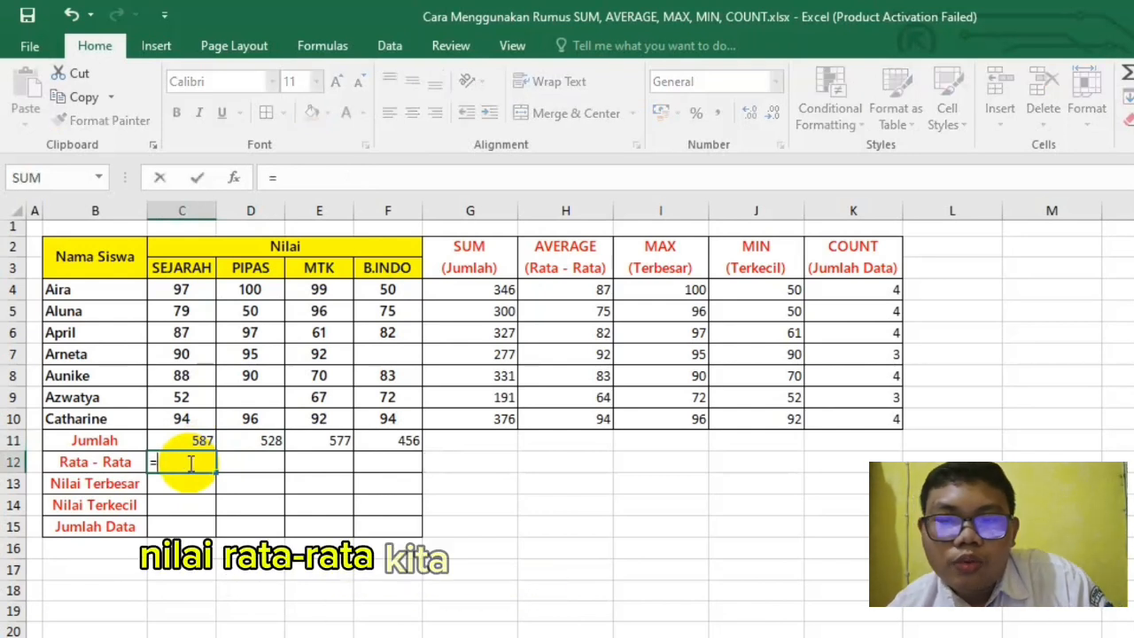
{"action": "type", "text": "AVE"}
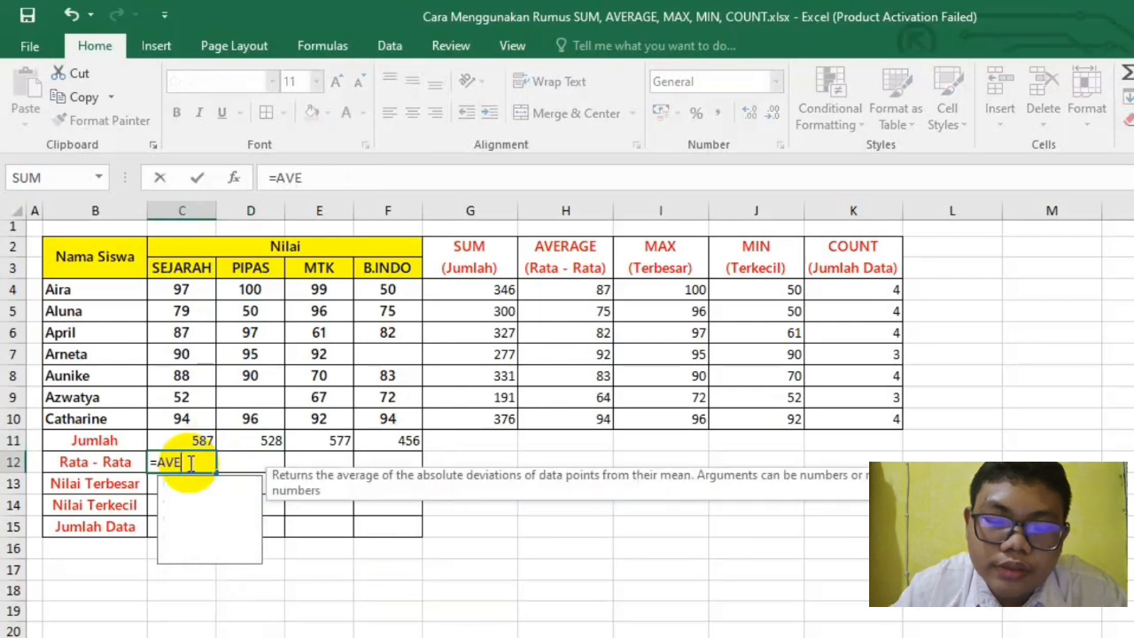
{"action": "type", "text": "RAGE"}
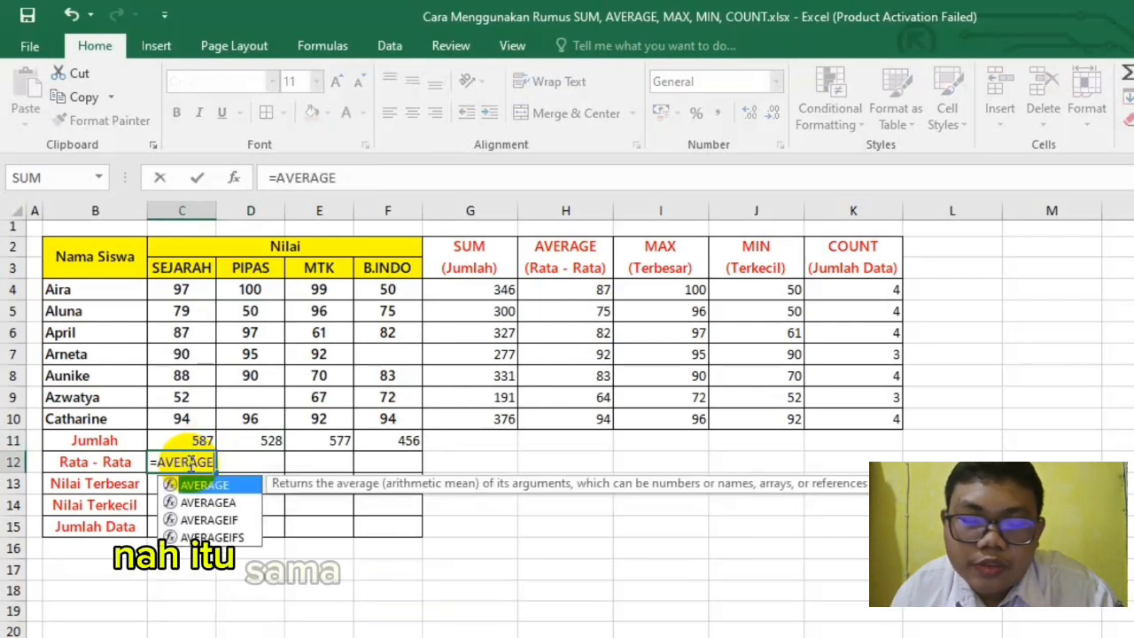
{"action": "type", "text": "("}
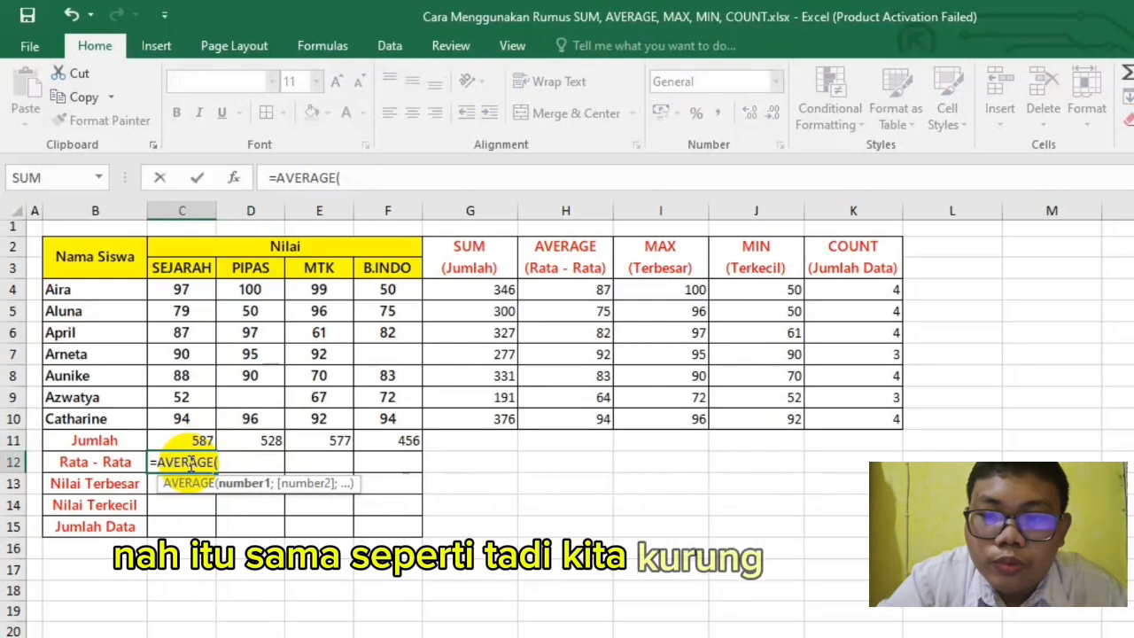
{"action": "left_click", "coordinate": [189, 291]}
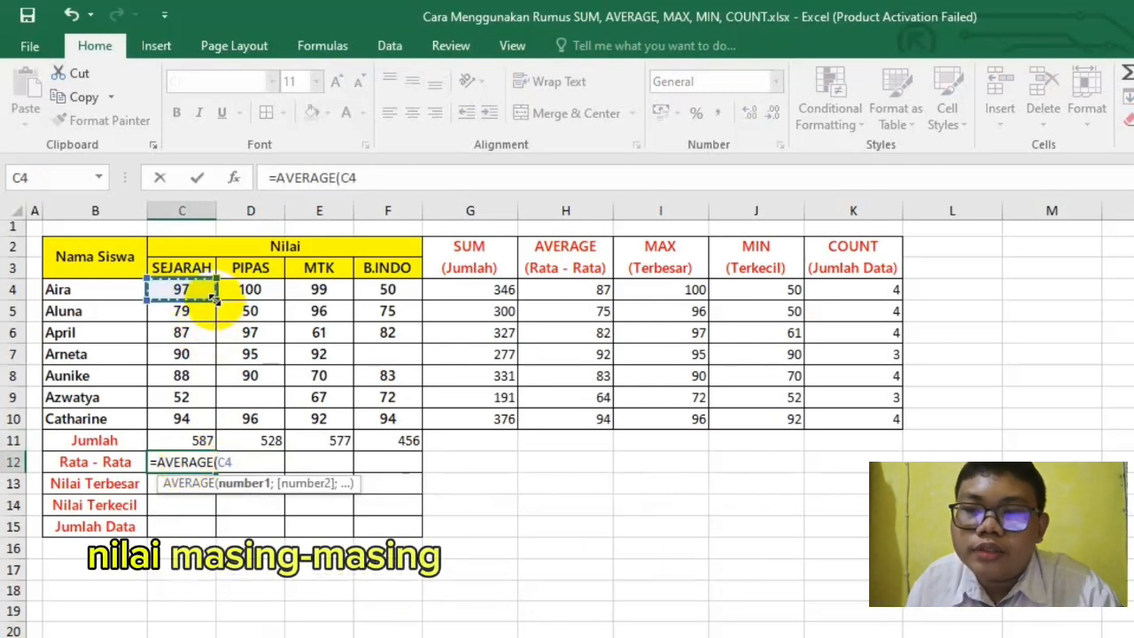
{"action": "left_click_drag", "start_coordinate": [215, 299], "coordinate": [216, 433]}
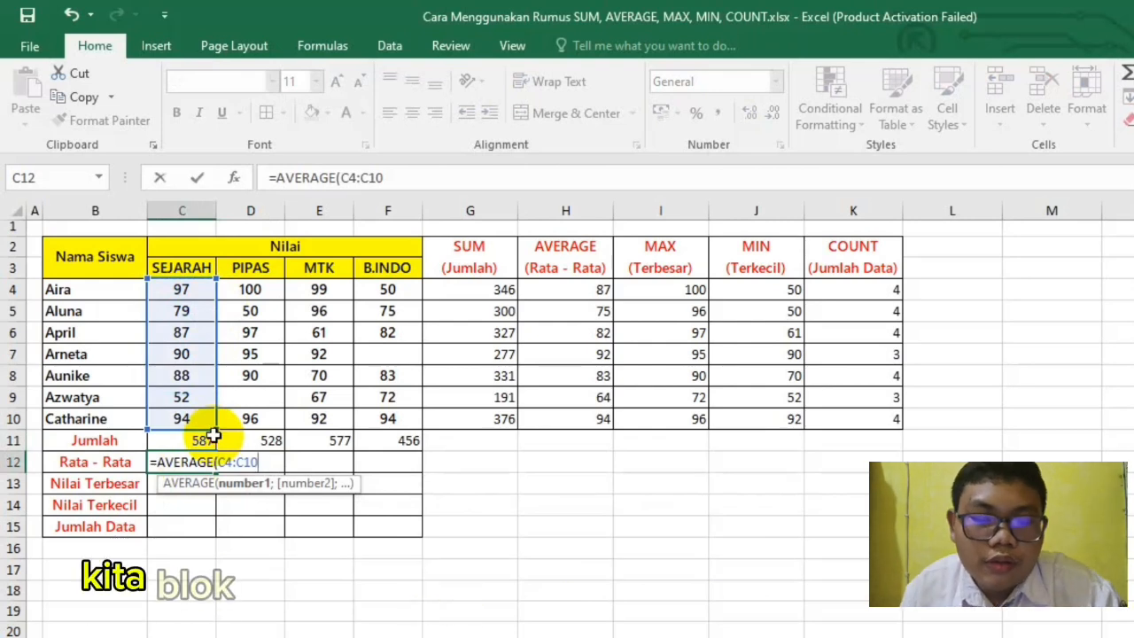
{"action": "type", "text": ")"}
{"action": "key", "text": "Return"}
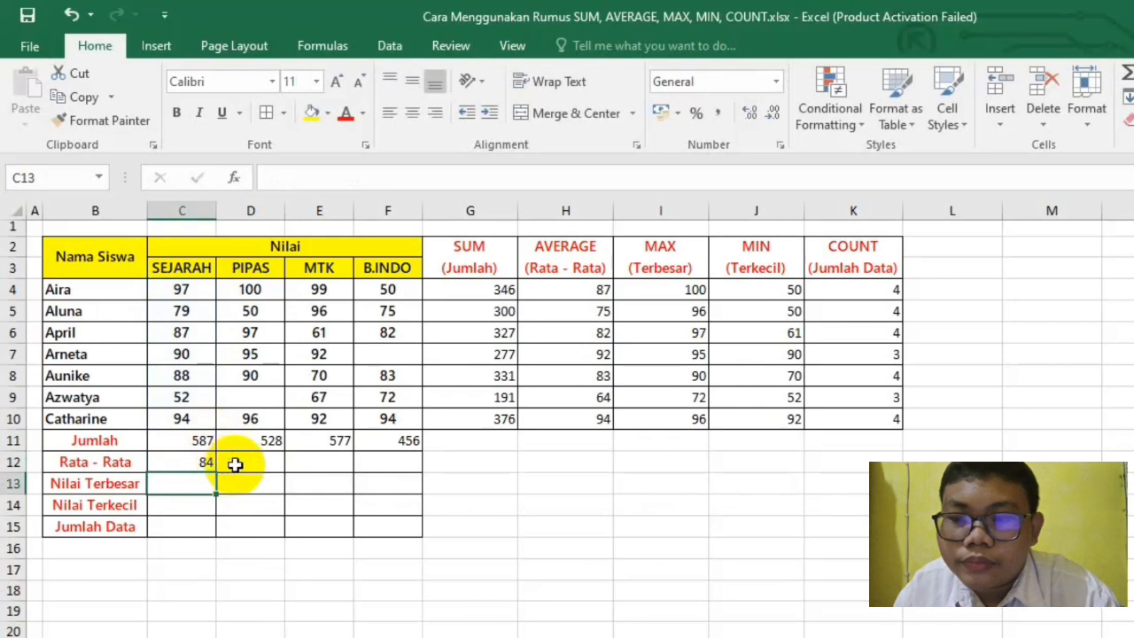
Fill the AVERAGE formula from C12 across to F12 for the remaining subjects
{"action": "left_click", "coordinate": [235, 465]}
{"action": "left_click", "coordinate": [201, 464]}
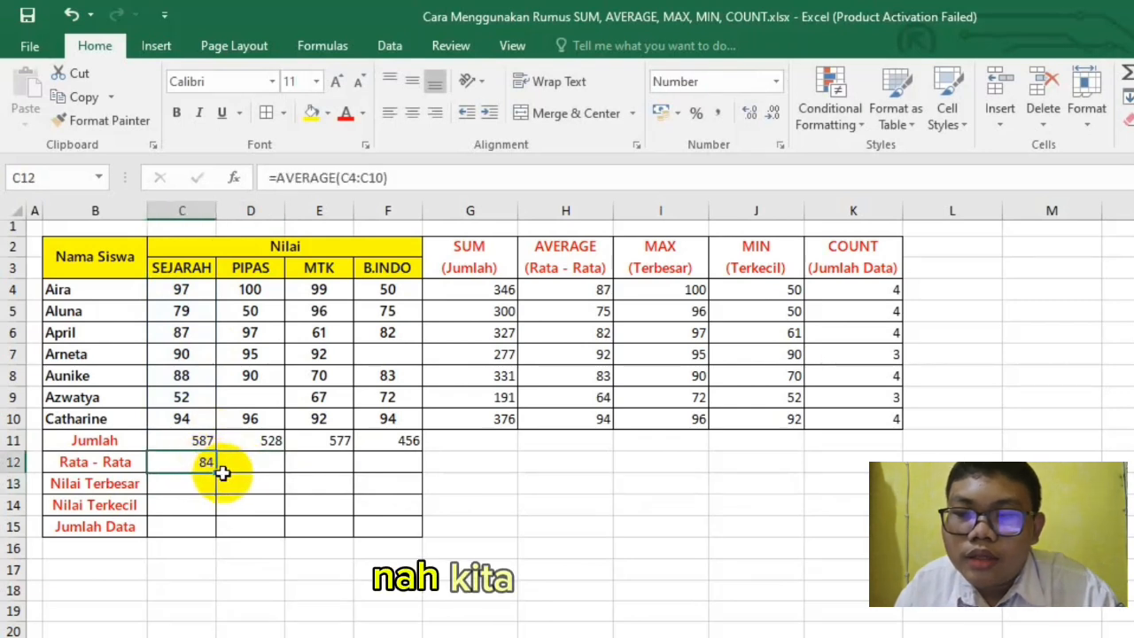
{"action": "left_click_drag", "start_coordinate": [215, 474], "coordinate": [401, 477]}
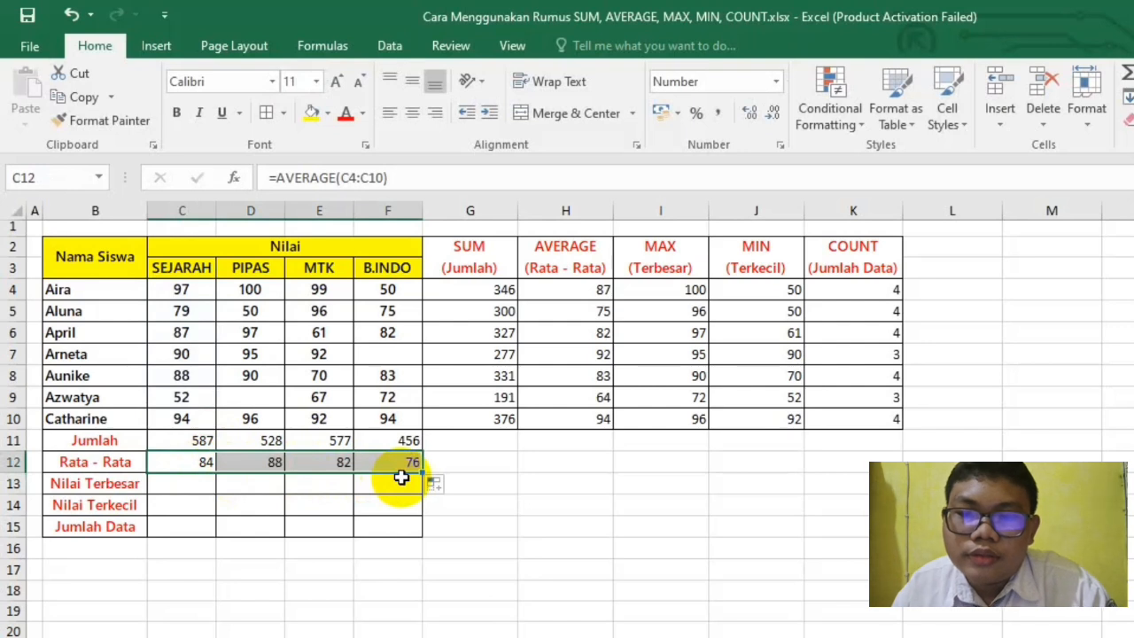
{"action": "left_click", "coordinate": [249, 486]}
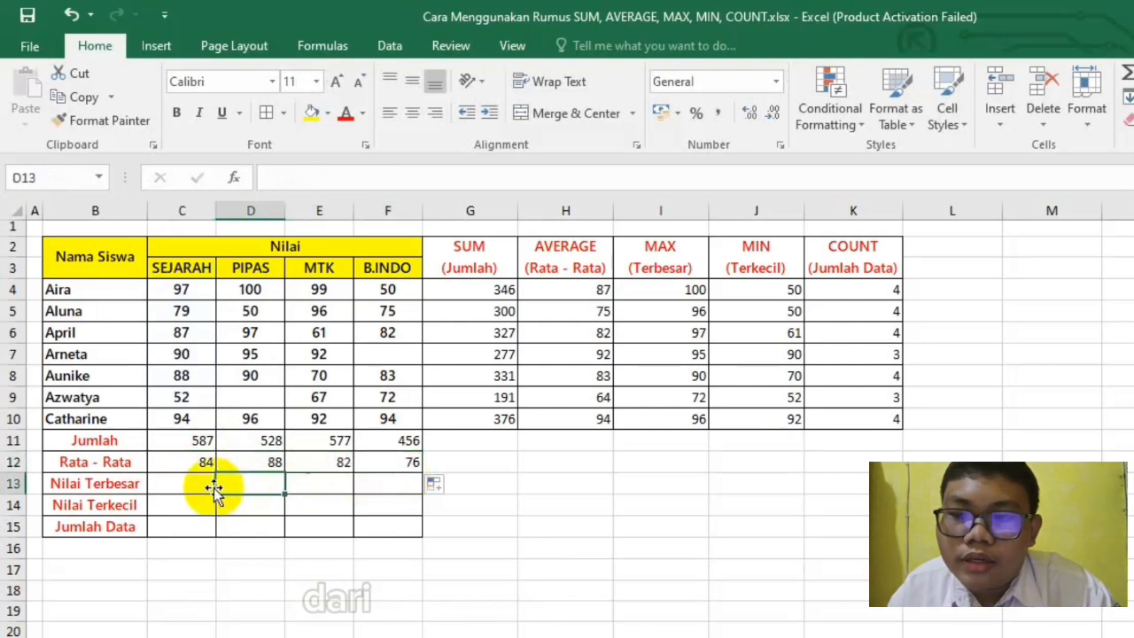
Enter =MAX(C4:C10) in C13 for the highest SEJARAH score and fill it across to F13
{"action": "left_click", "coordinate": [202, 486]}
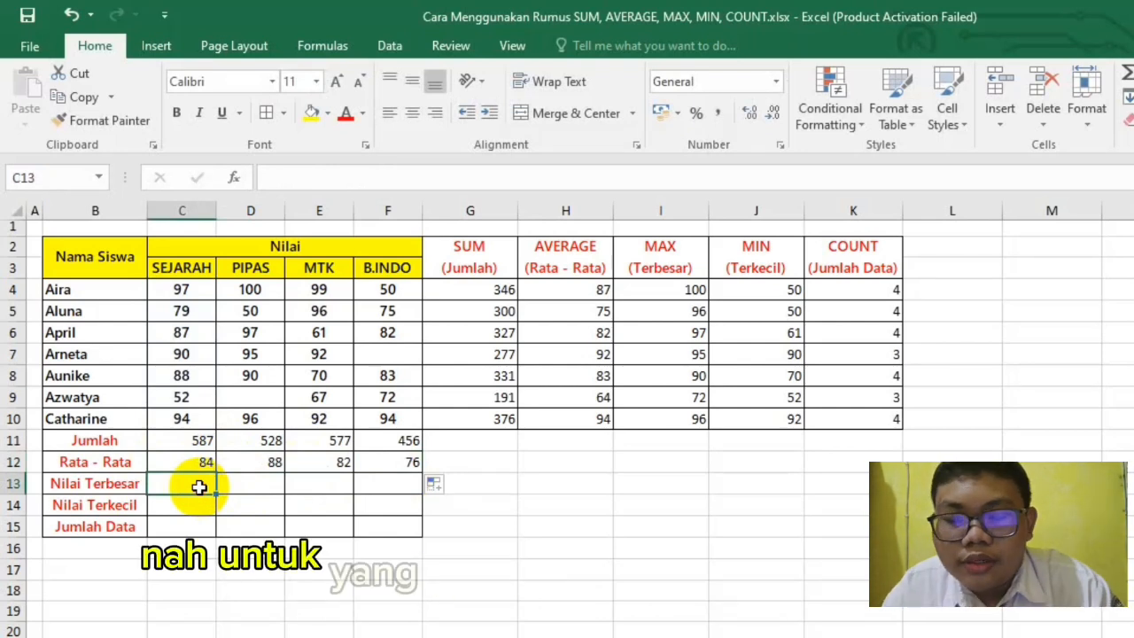
{"action": "type", "text": "="}
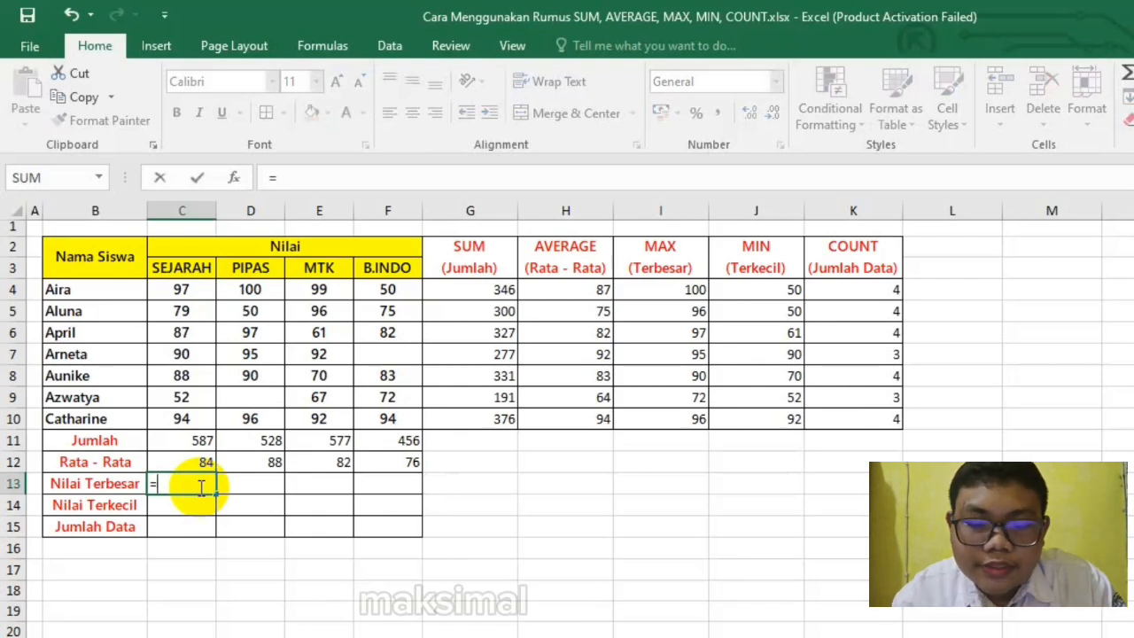
{"action": "type", "text": "M"}
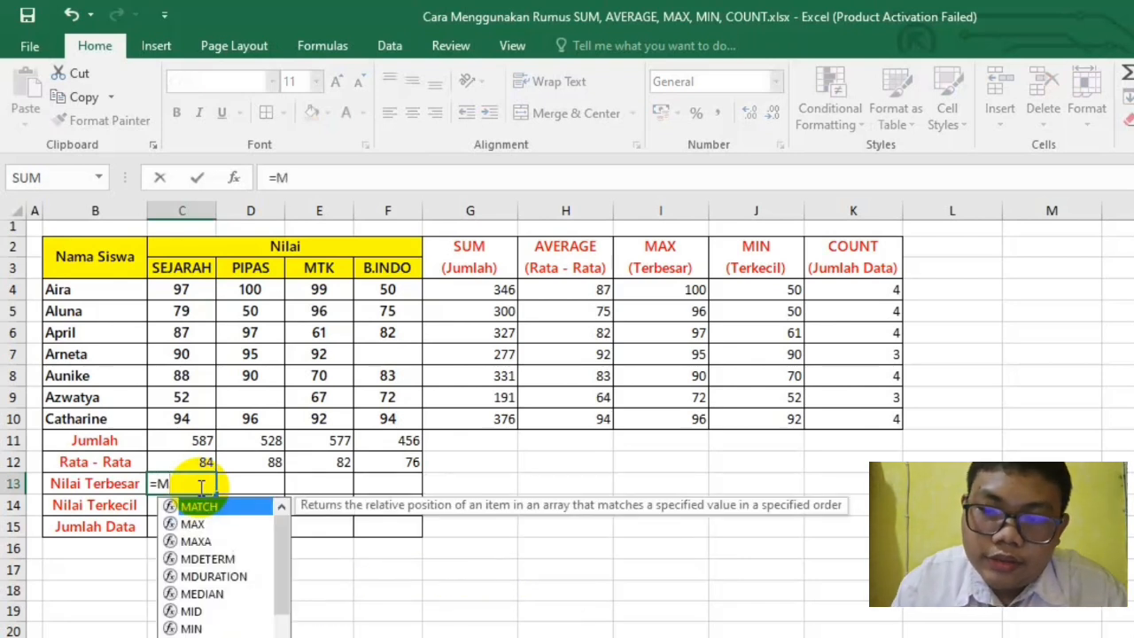
{"action": "type", "text": "AX"}
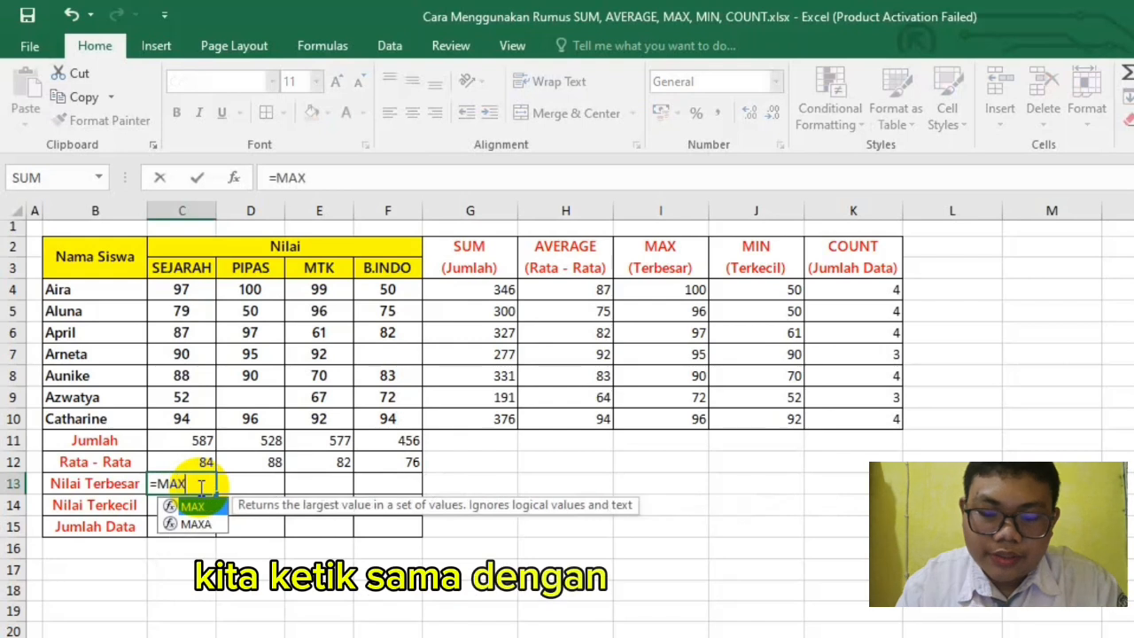
{"action": "type", "text": "("}
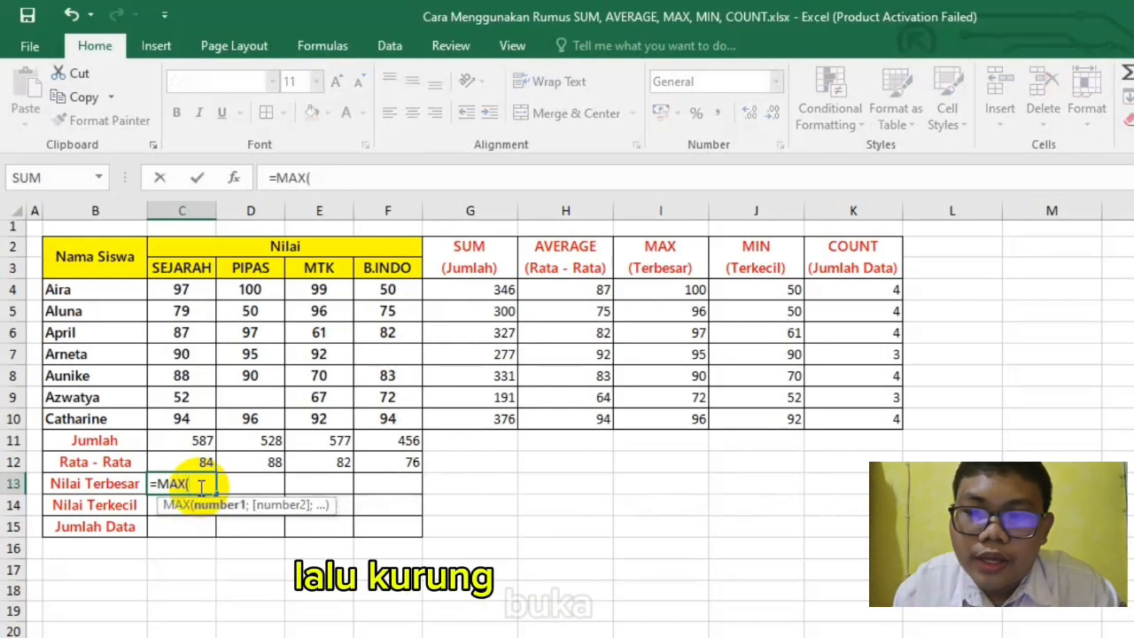
{"action": "left_click", "coordinate": [184, 285]}
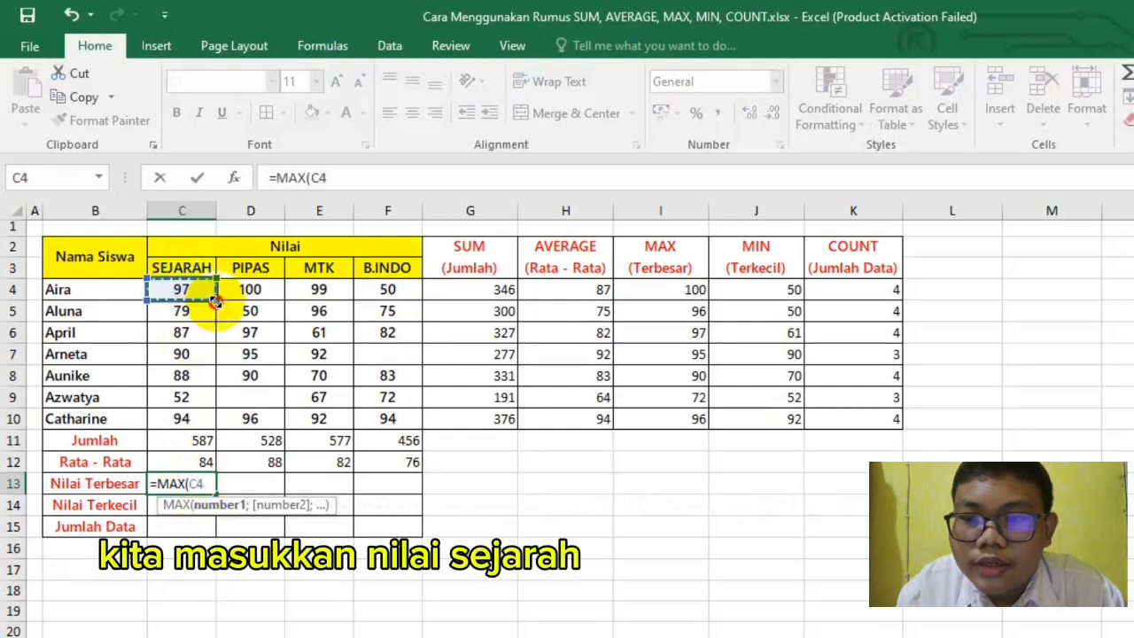
{"action": "left_click_drag", "start_coordinate": [215, 301], "coordinate": [216, 431]}
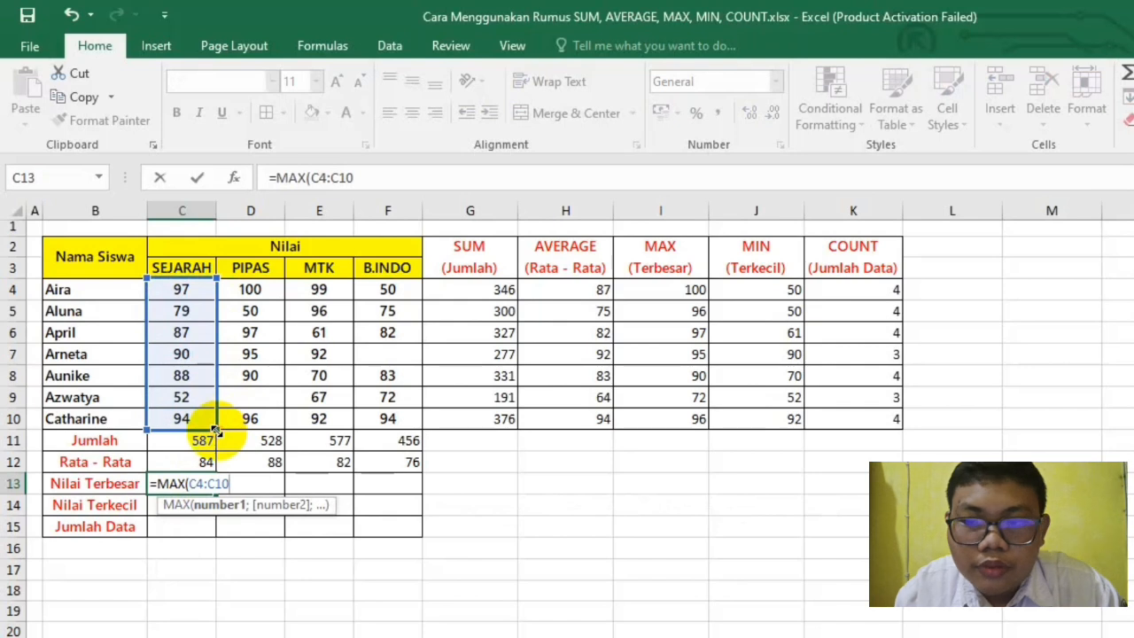
{"action": "type", "text": ")"}
{"action": "key", "text": "Return"}
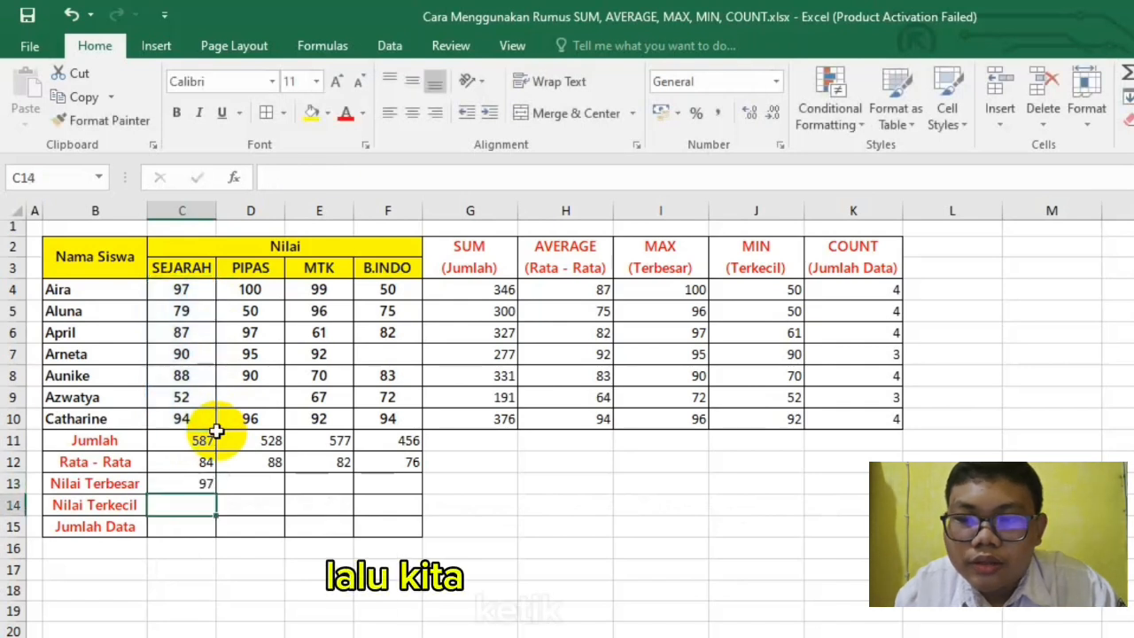
{"action": "left_click", "coordinate": [206, 485]}
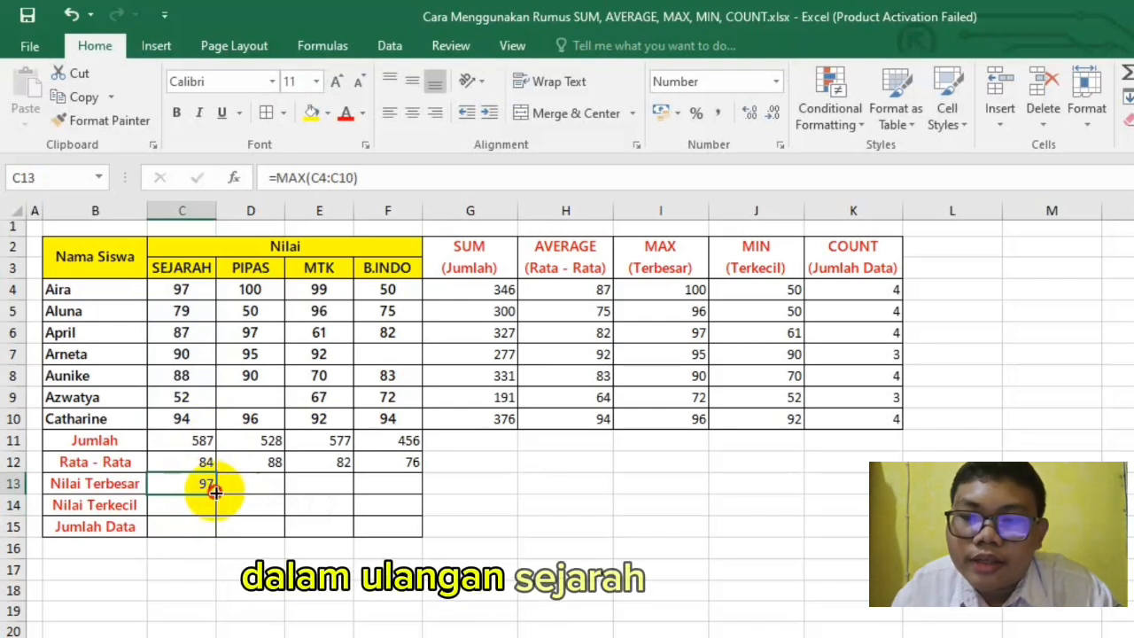
{"action": "left_click_drag", "start_coordinate": [217, 490], "coordinate": [400, 484]}
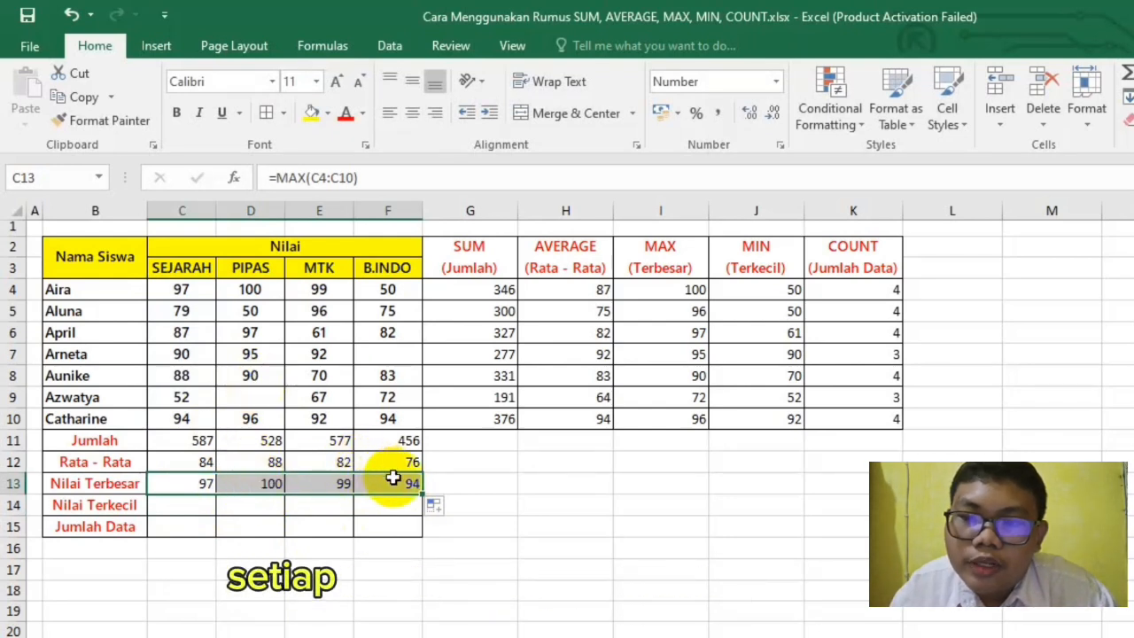
Enter =MIN(C4:C10) in C14 to get the lowest SEJARAH score
{"action": "left_click", "coordinate": [178, 508]}
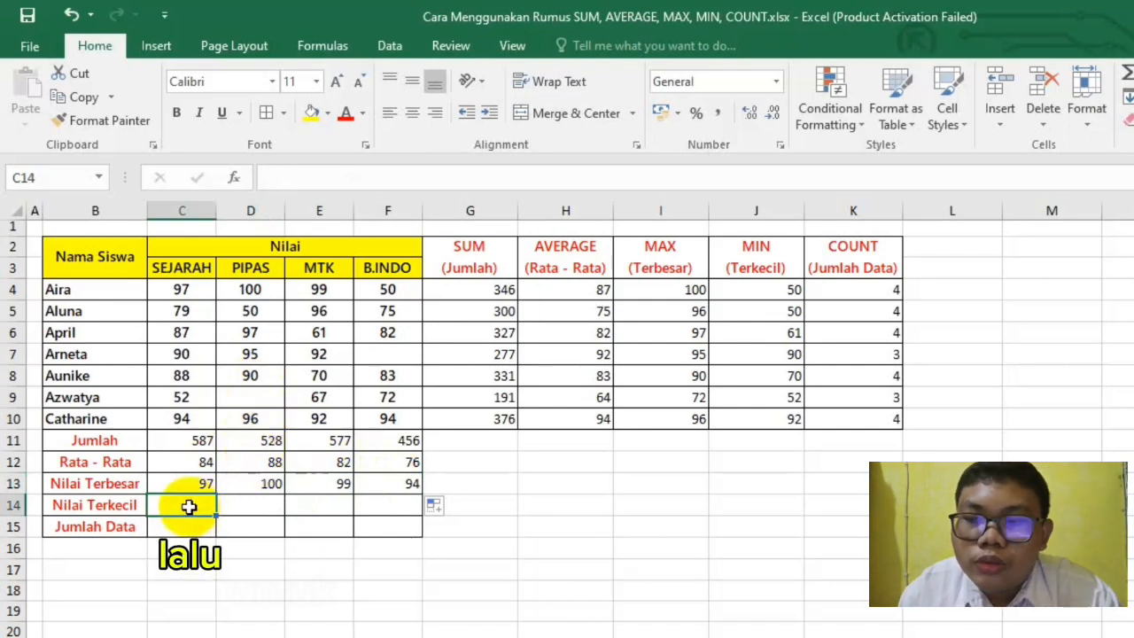
{"action": "type", "text": "="}
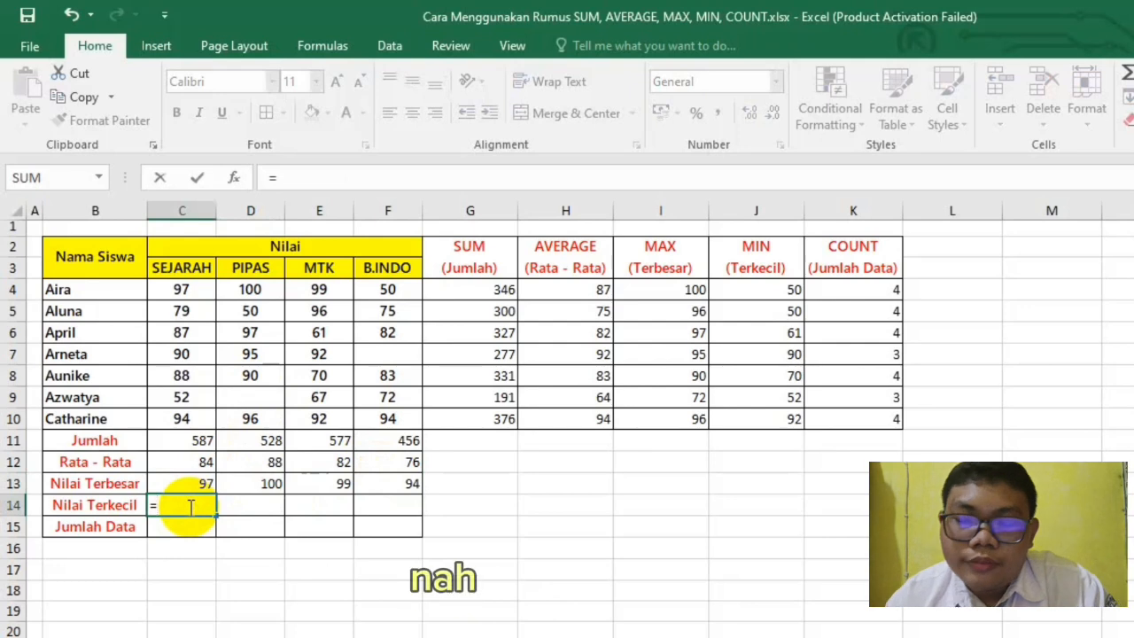
{"action": "type", "text": "MI"}
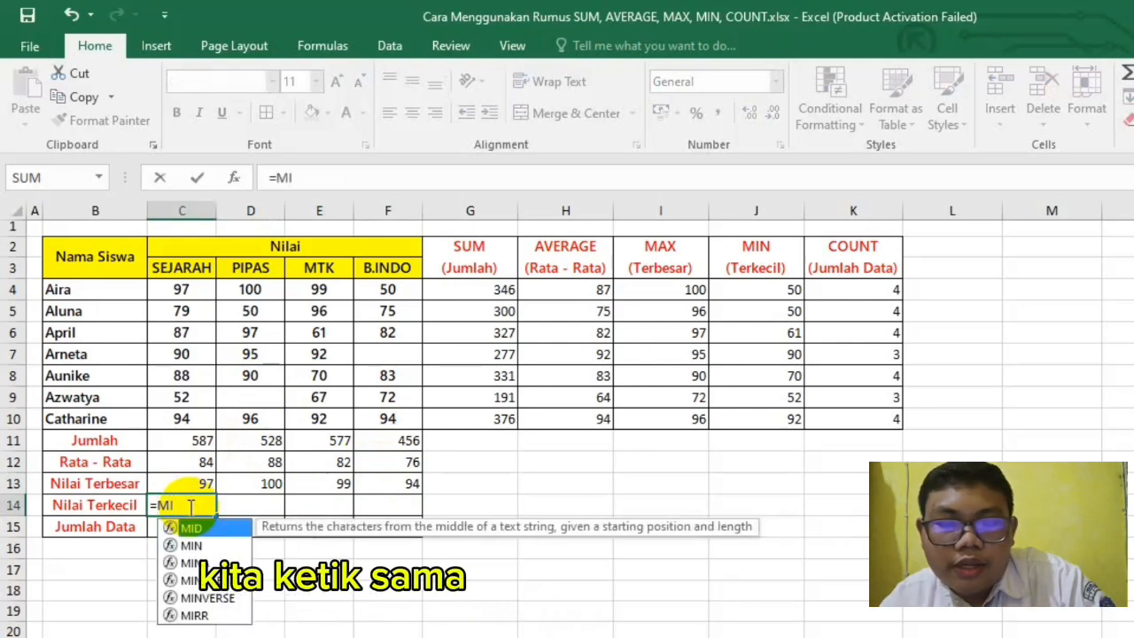
{"action": "type", "text": "N("}
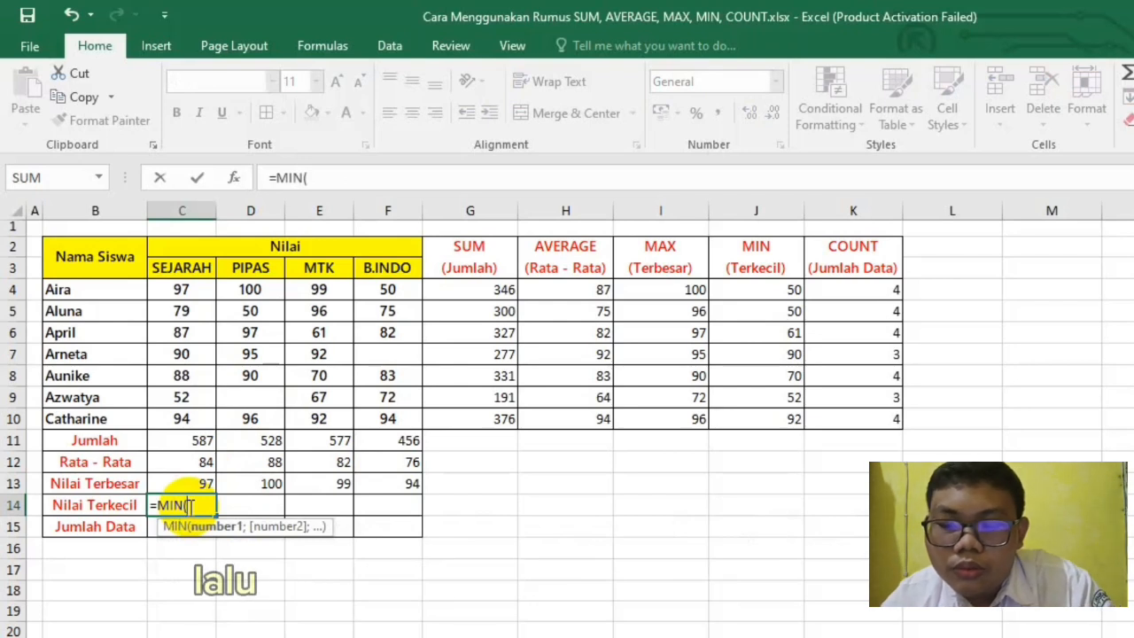
{"action": "left_click", "coordinate": [201, 290]}
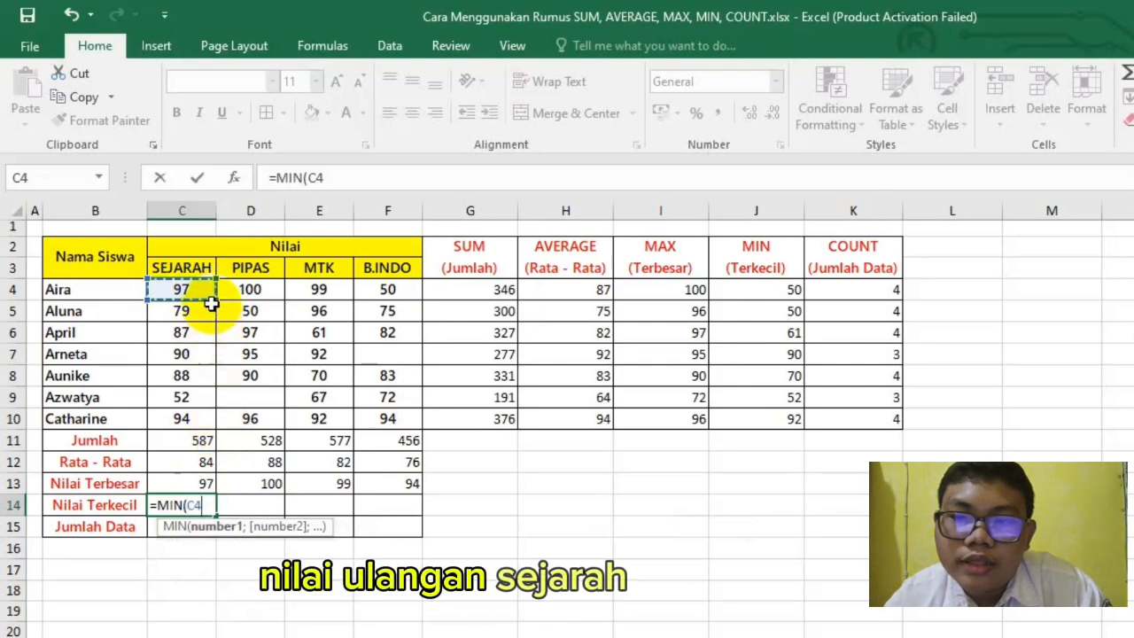
{"action": "left_click_drag", "start_coordinate": [213, 297], "coordinate": [205, 426]}
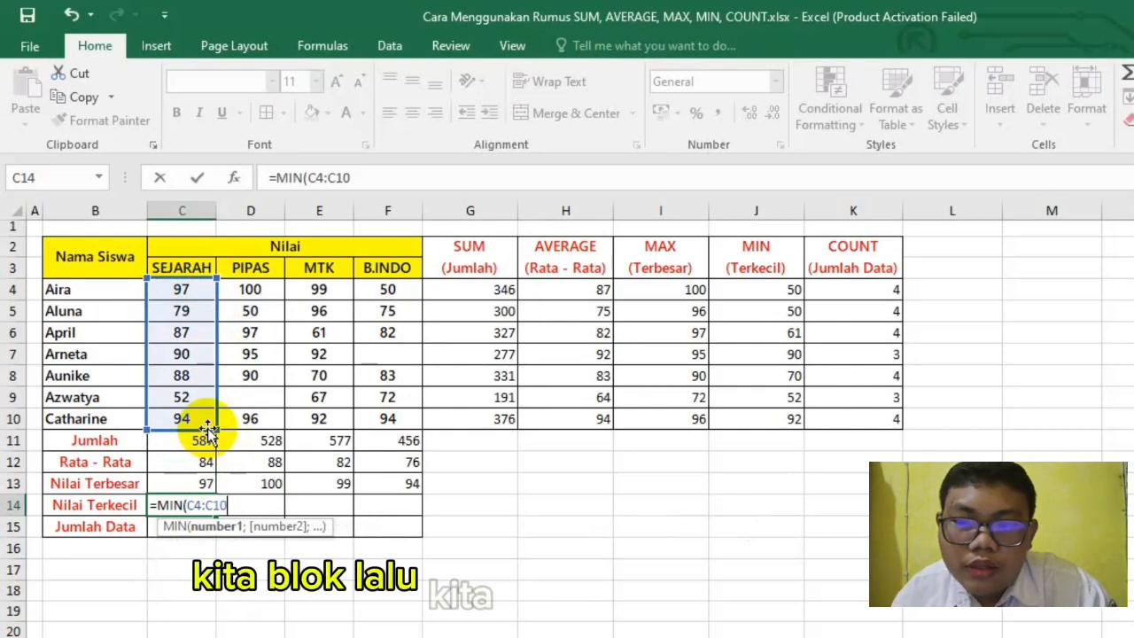
{"action": "key", "text": "Return"}
Fill the MIN formula from C14 across to F14 for the remaining subjects
{"action": "left_click", "coordinate": [195, 504]}
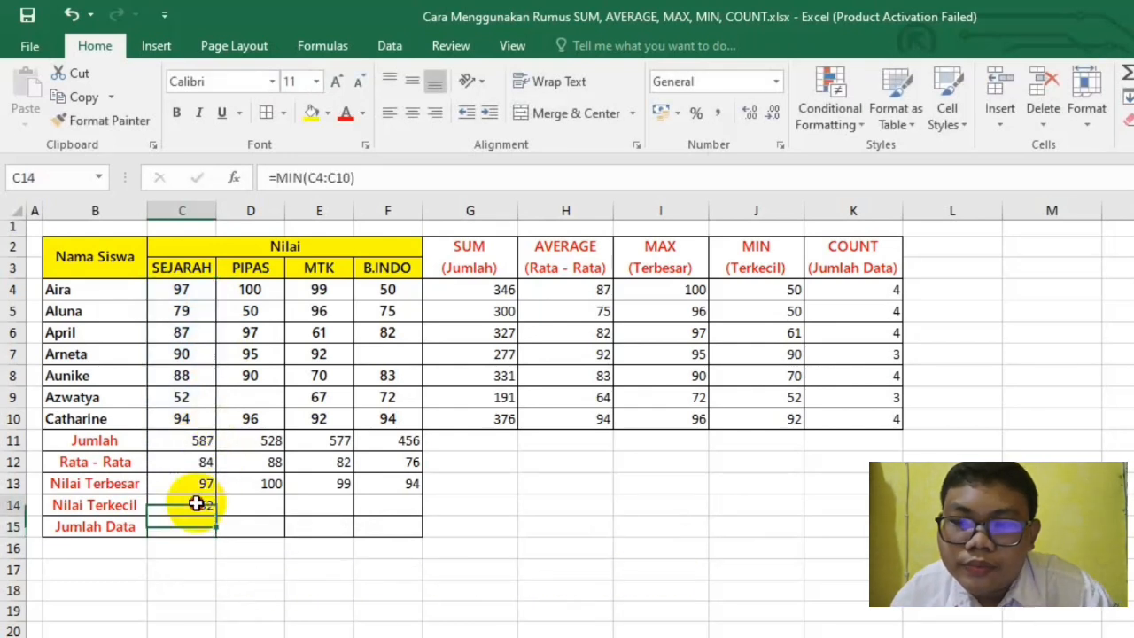
{"action": "left_click_drag", "start_coordinate": [215, 513], "coordinate": [399, 506]}
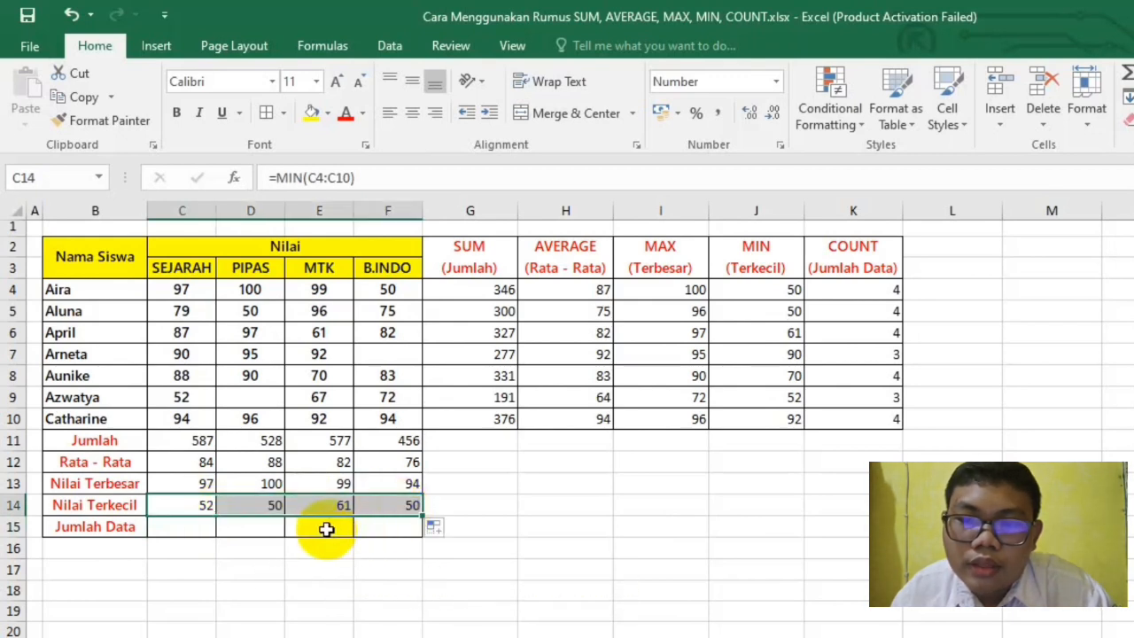
{"action": "left_click", "coordinate": [281, 529]}
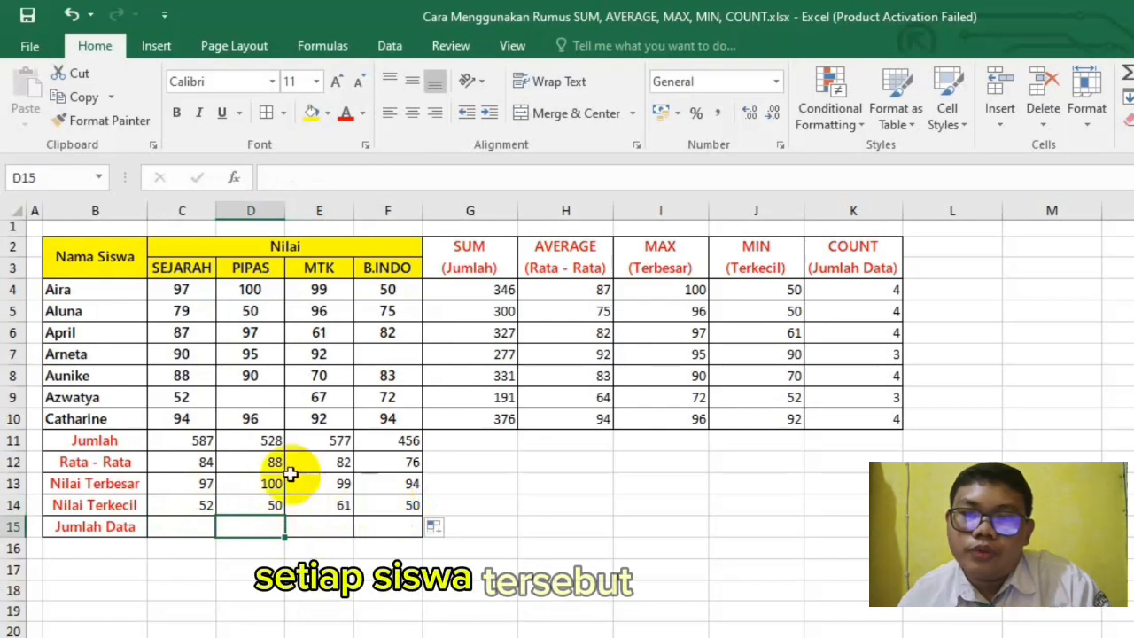
Enter =COUNT(C4:C10) in C15 to count the SEJARAH scores in the Jumlah Data row
{"action": "left_click", "coordinate": [188, 539]}
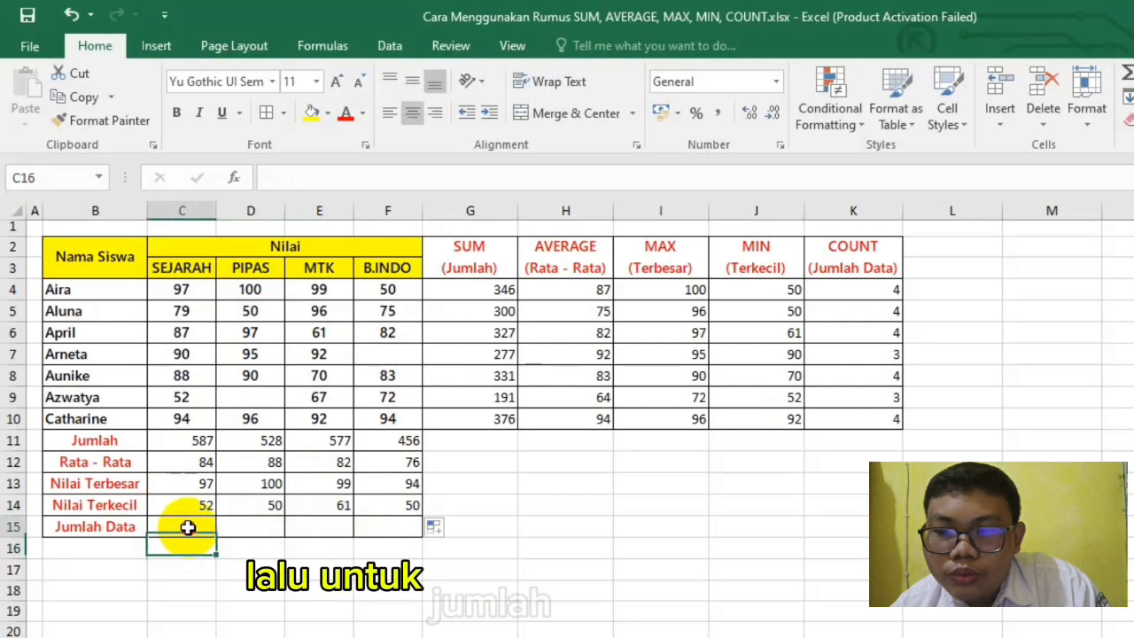
{"action": "left_click", "coordinate": [188, 527]}
{"action": "type", "text": "="}
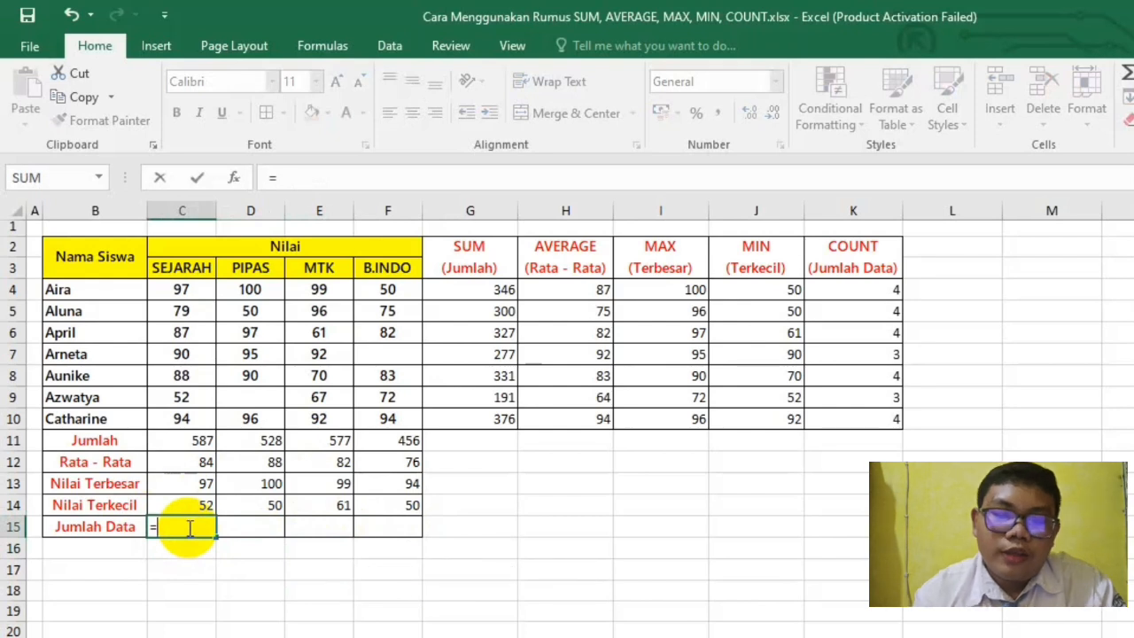
{"action": "type", "text": "COUNT"}
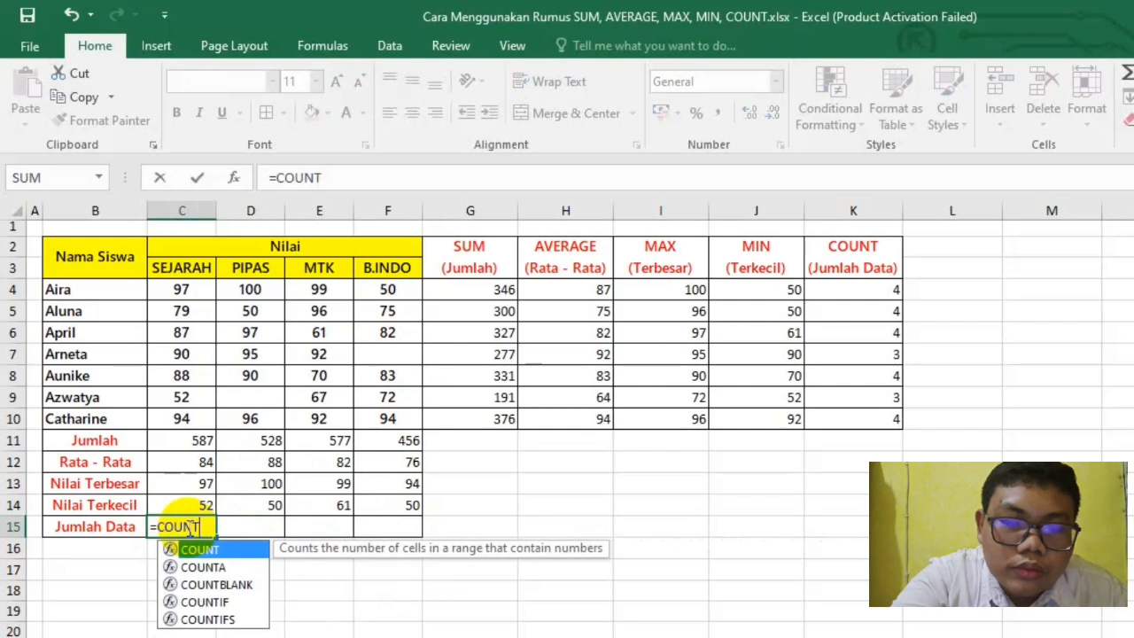
{"action": "type", "text": "("}
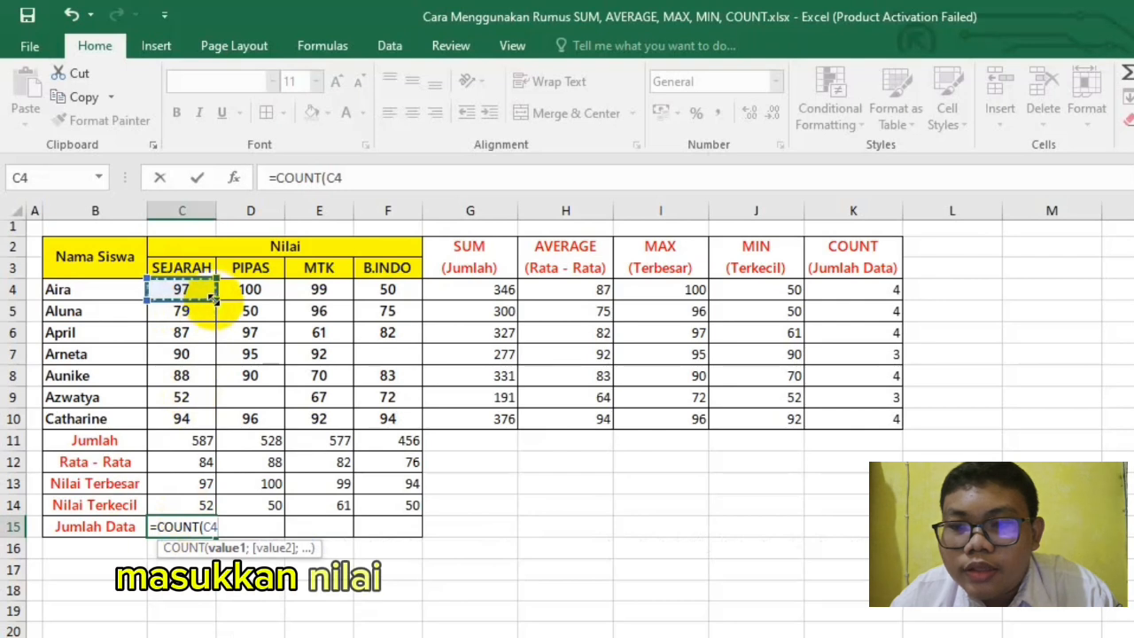
{"action": "left_click_drag", "start_coordinate": [212, 295], "coordinate": [213, 423]}
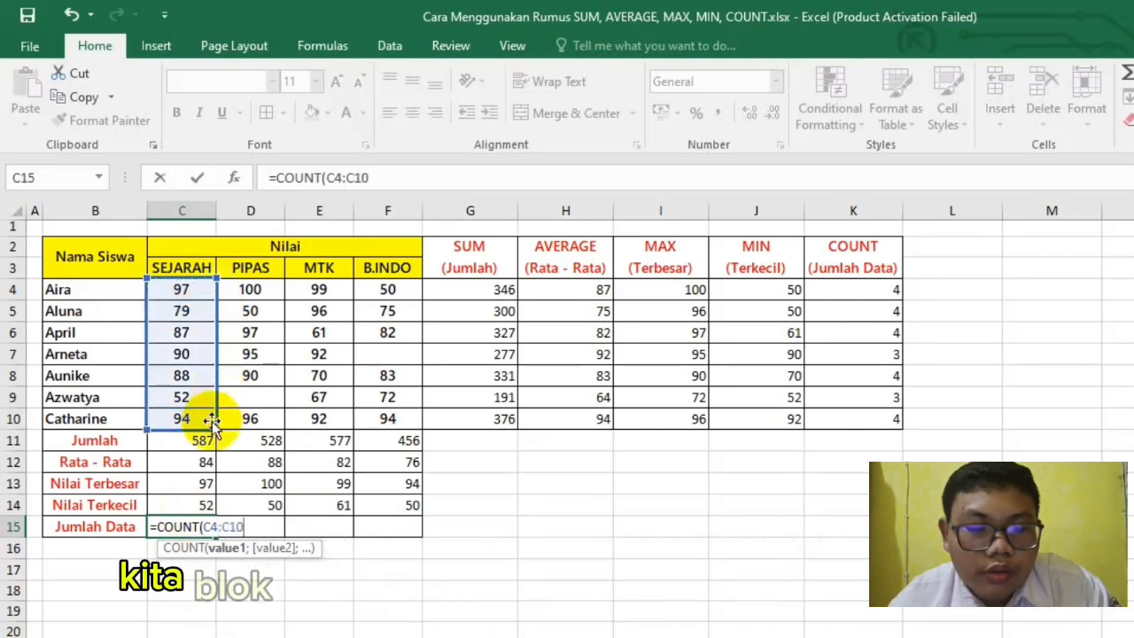
{"action": "type", "text": ")"}
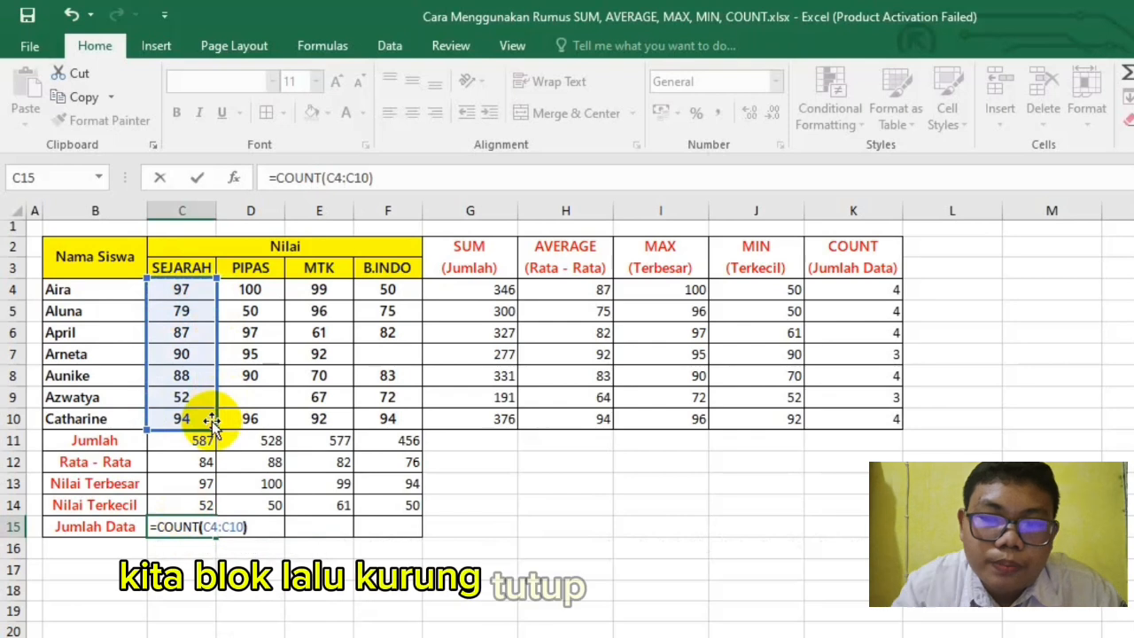
{"action": "key", "text": "Return"}
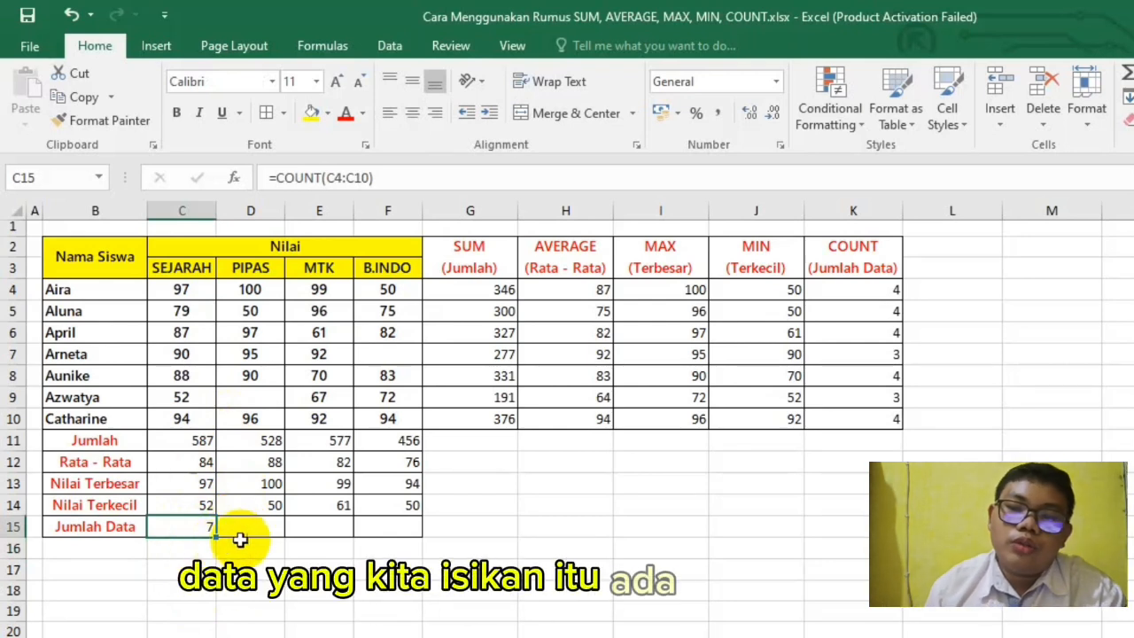
Fill the COUNT formula from C15 across to F15, and check the PIPAS count in D15 against the score cell D9
{"action": "left_click_drag", "start_coordinate": [215, 537], "coordinate": [417, 534]}
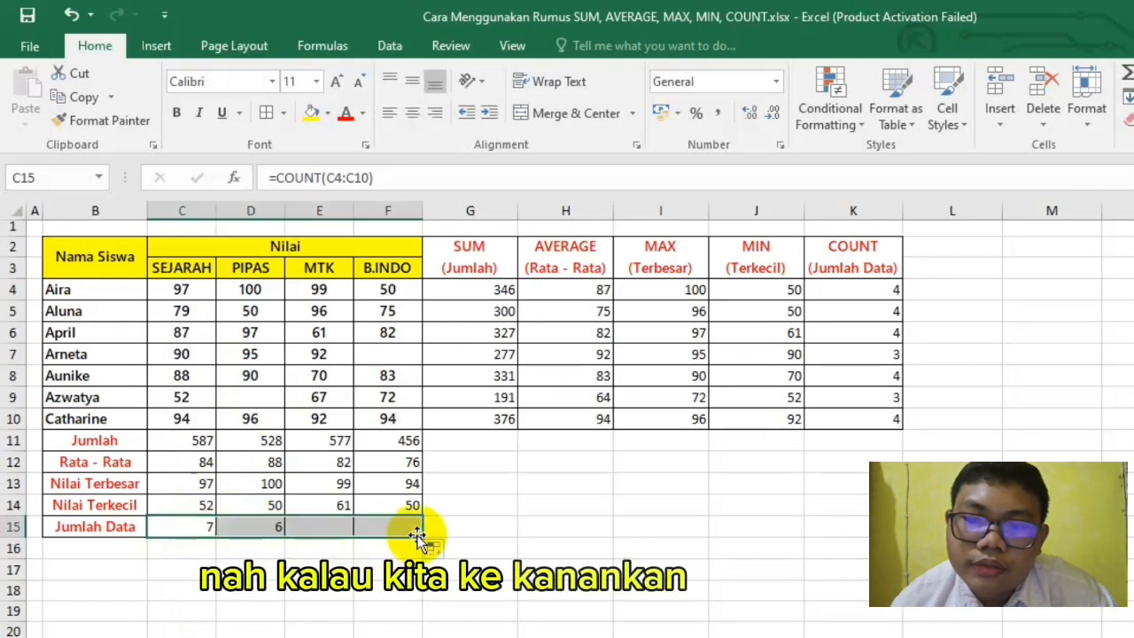
{"action": "left_click", "coordinate": [358, 527]}
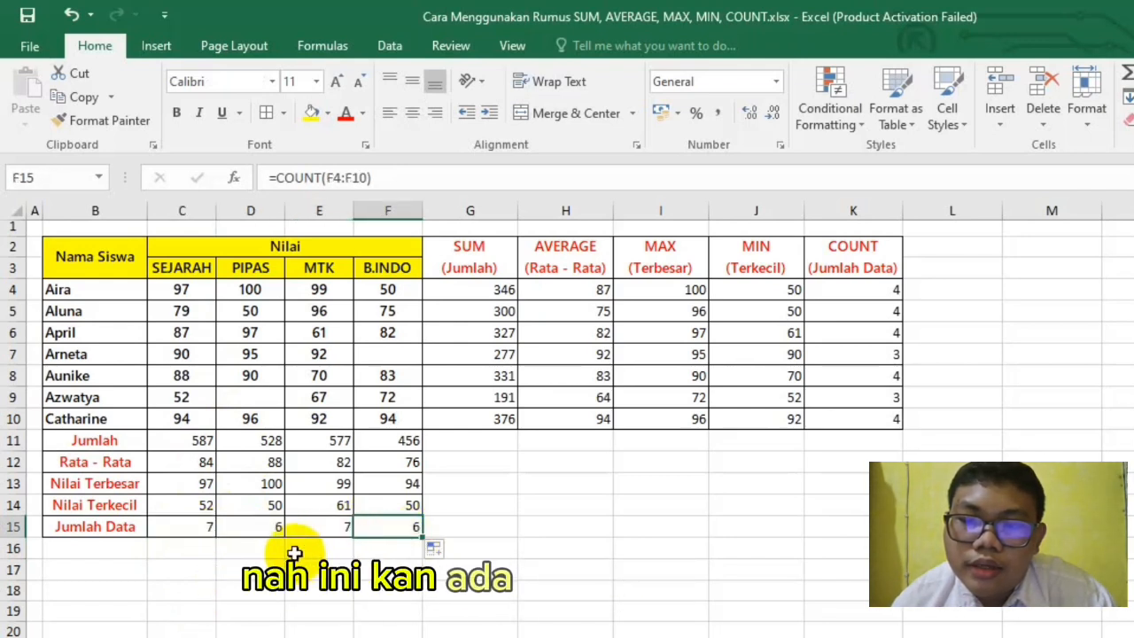
{"action": "left_click", "coordinate": [262, 531]}
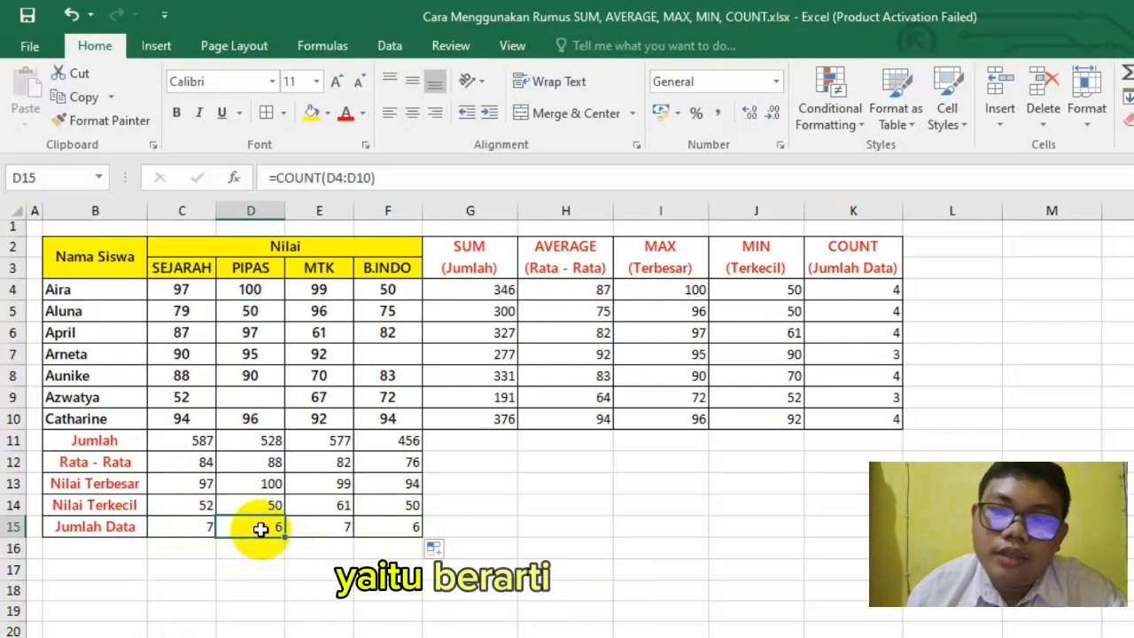
{"action": "left_click", "coordinate": [249, 398]}
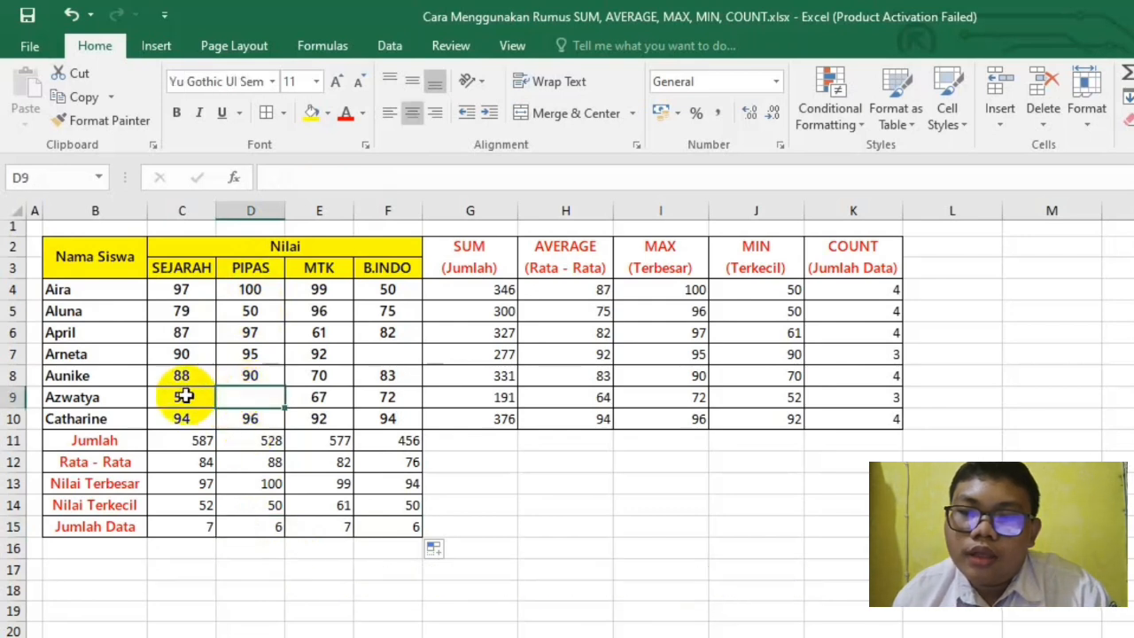